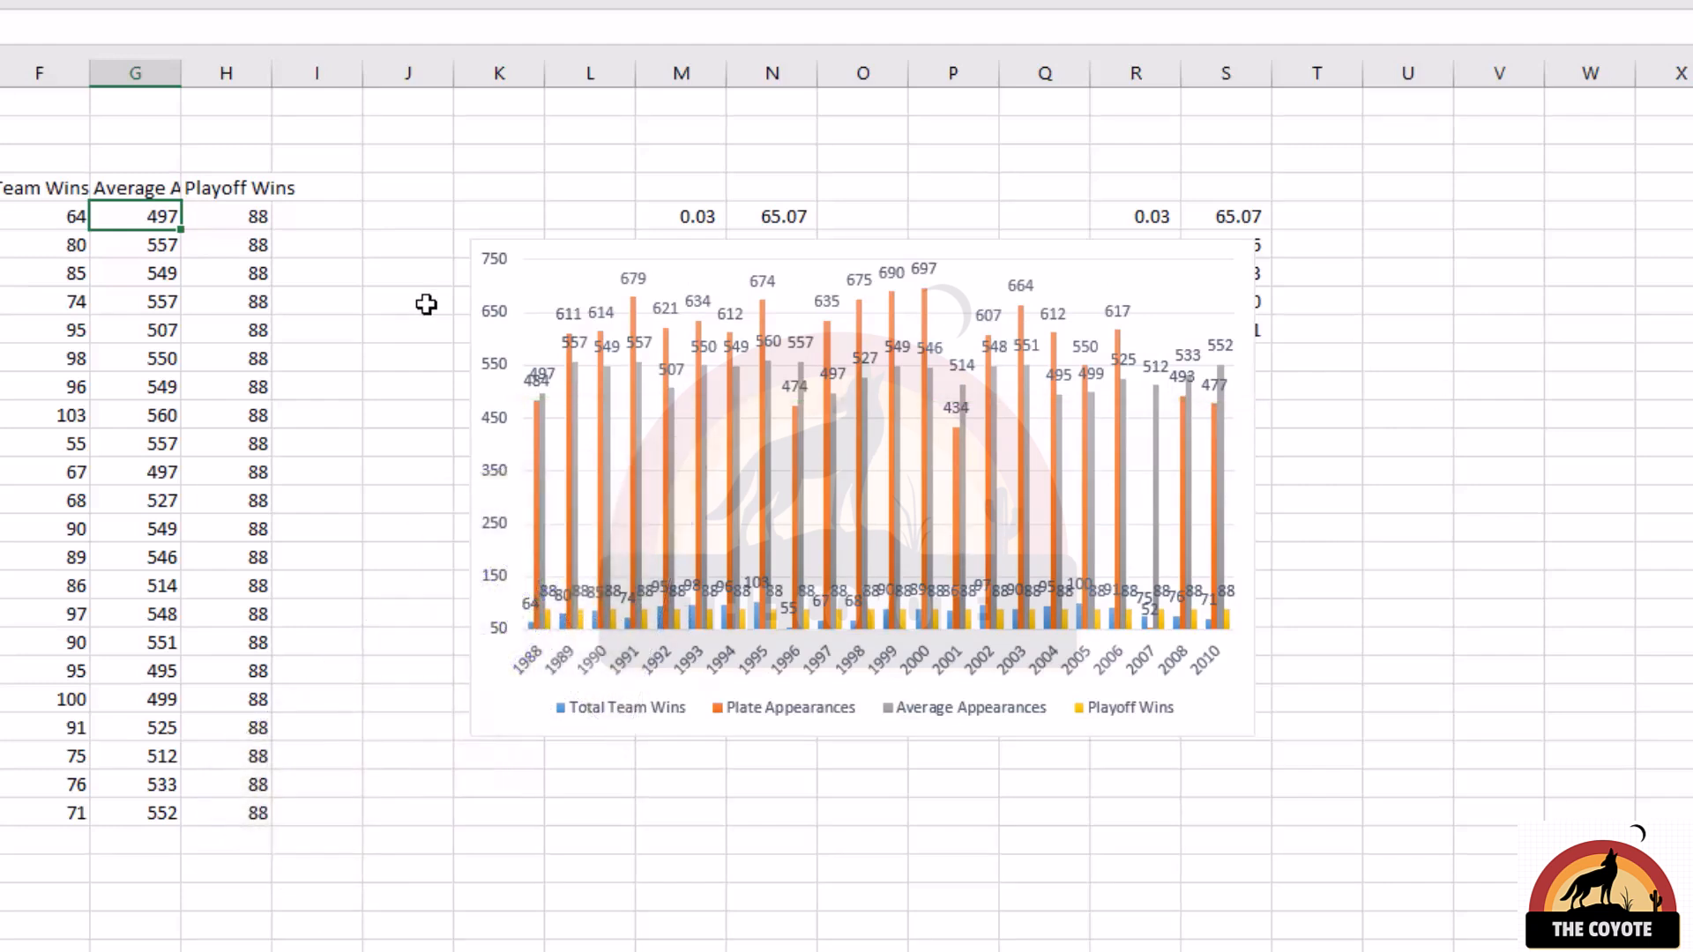
# Step: Review the series plotted in the chart in its data source settings, leaving them unchanged
pyautogui.rightClick(492, 260)
pyautogui.click(609, 421)
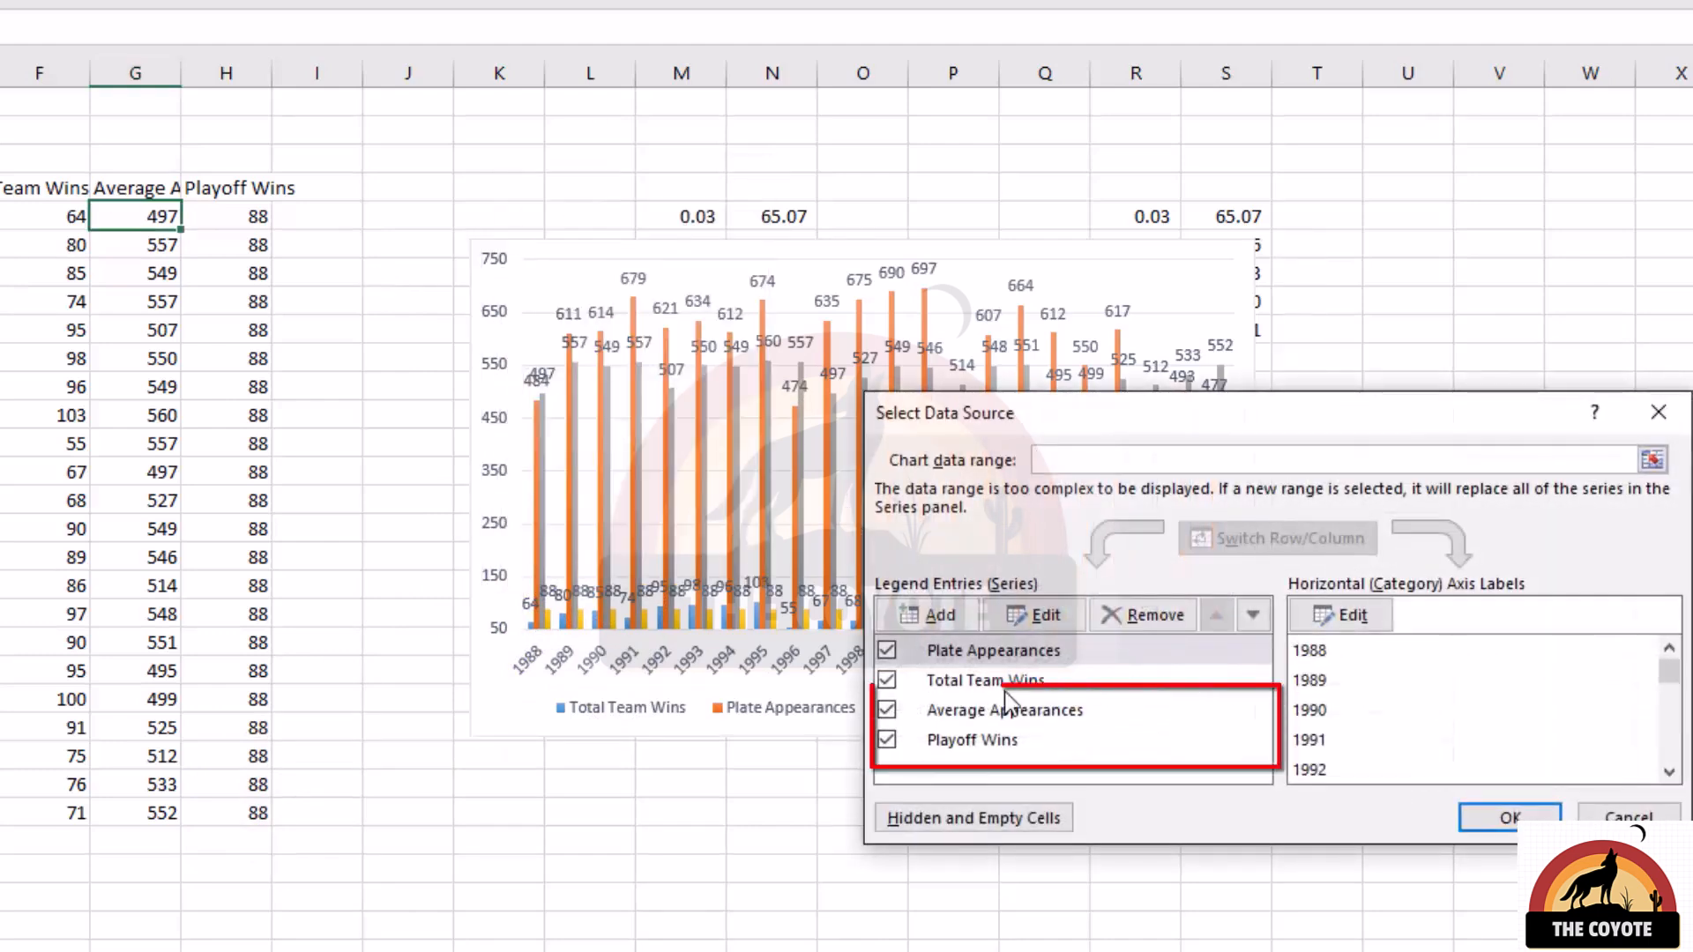
pyautogui.press('Return')
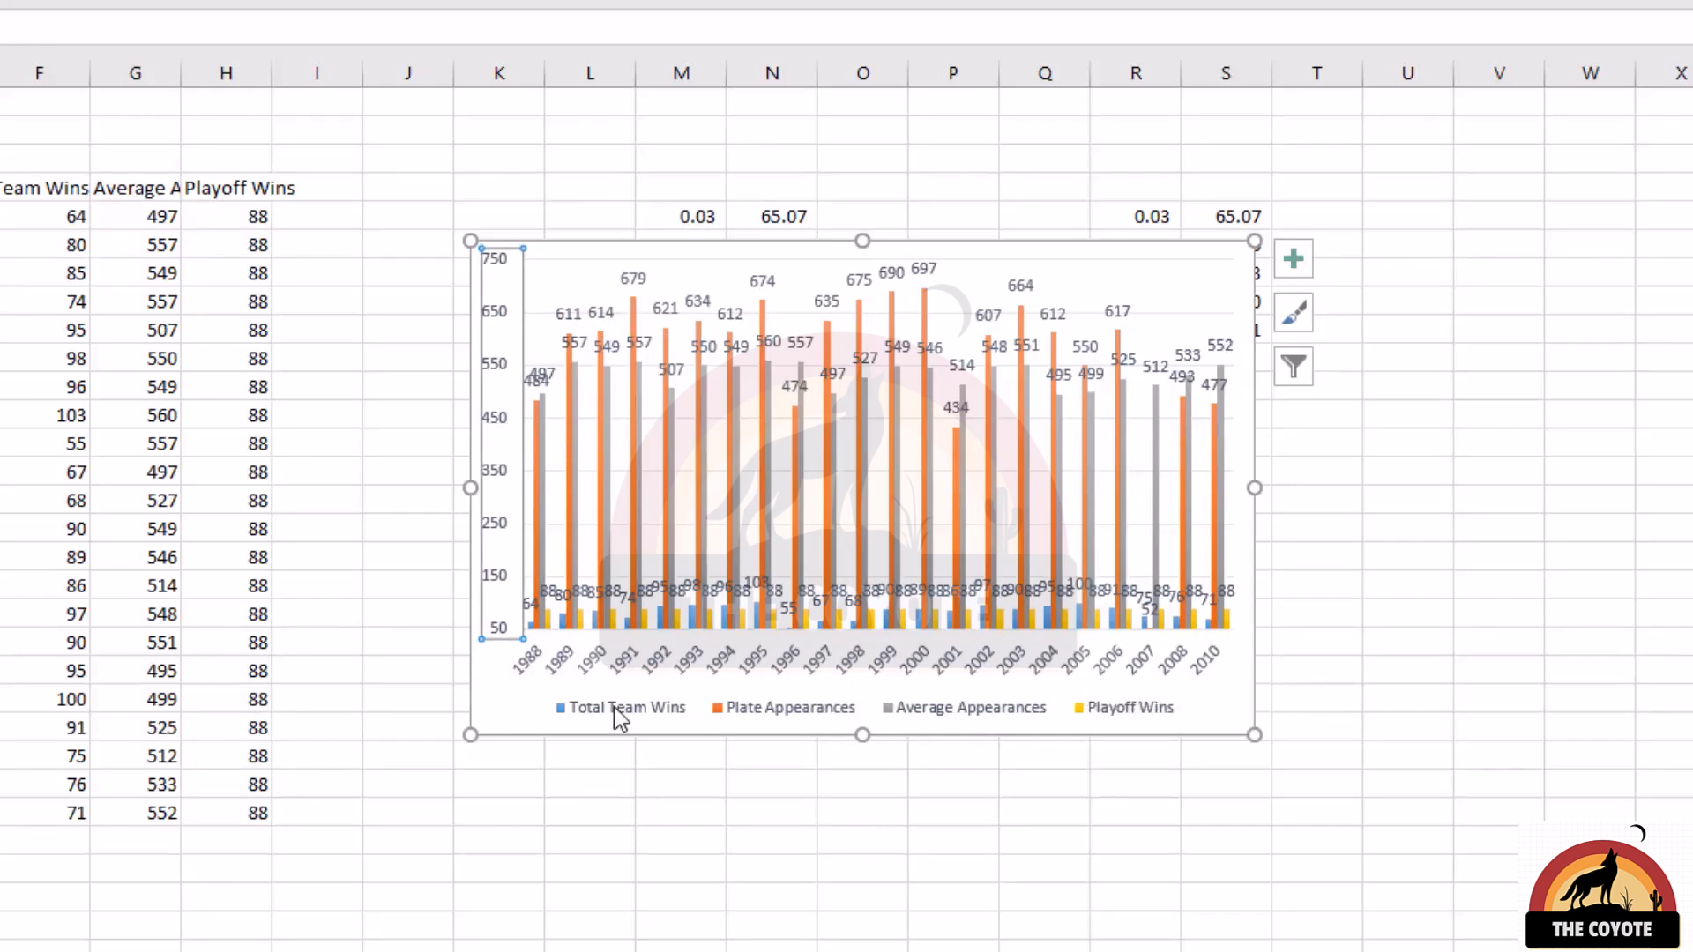
# Step: Select the chart and switch its chart type from clustered column to Combo
pyautogui.click(511, 707)
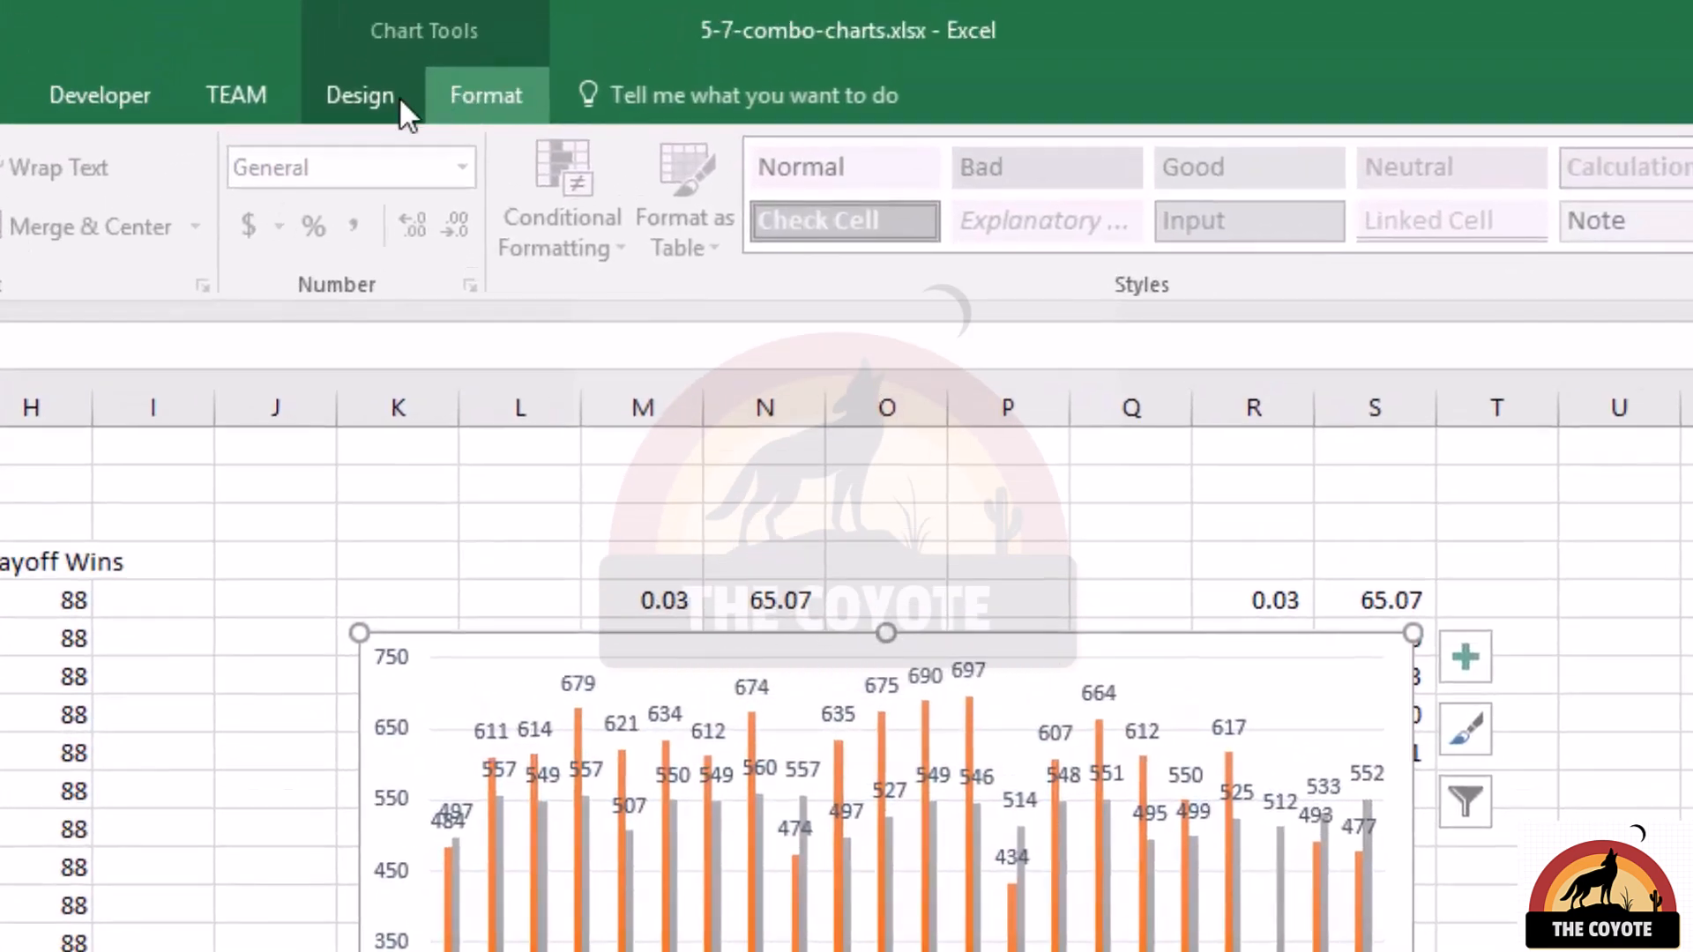
pyautogui.click(415, 0)
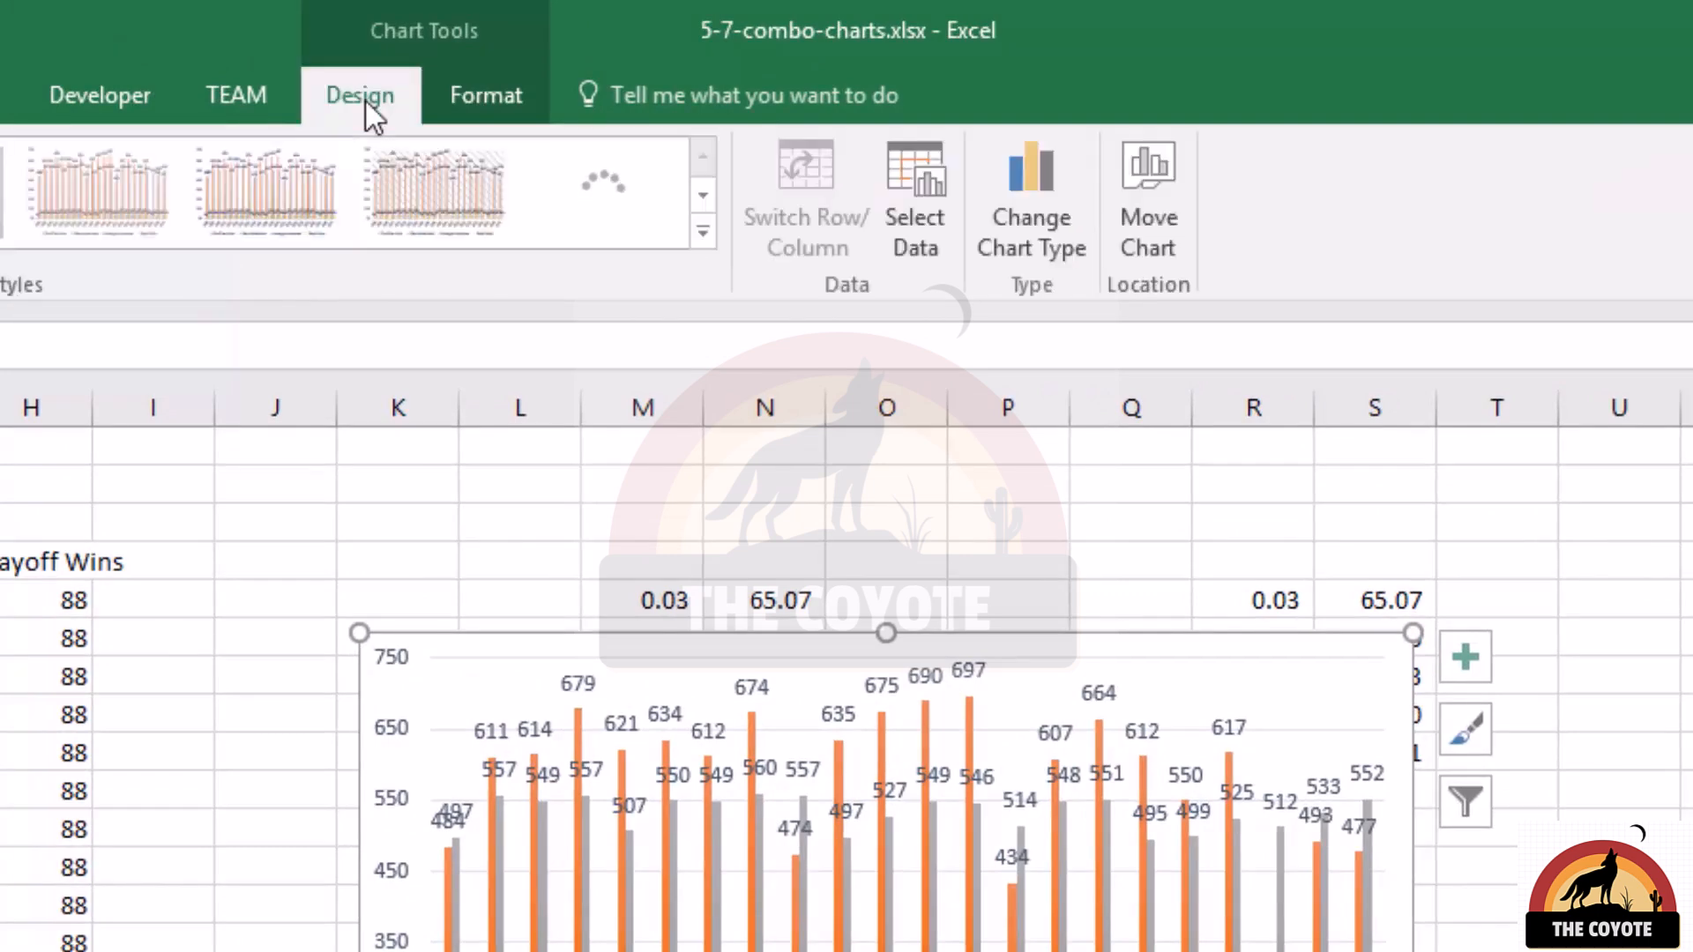
pyautogui.click(1048, 205)
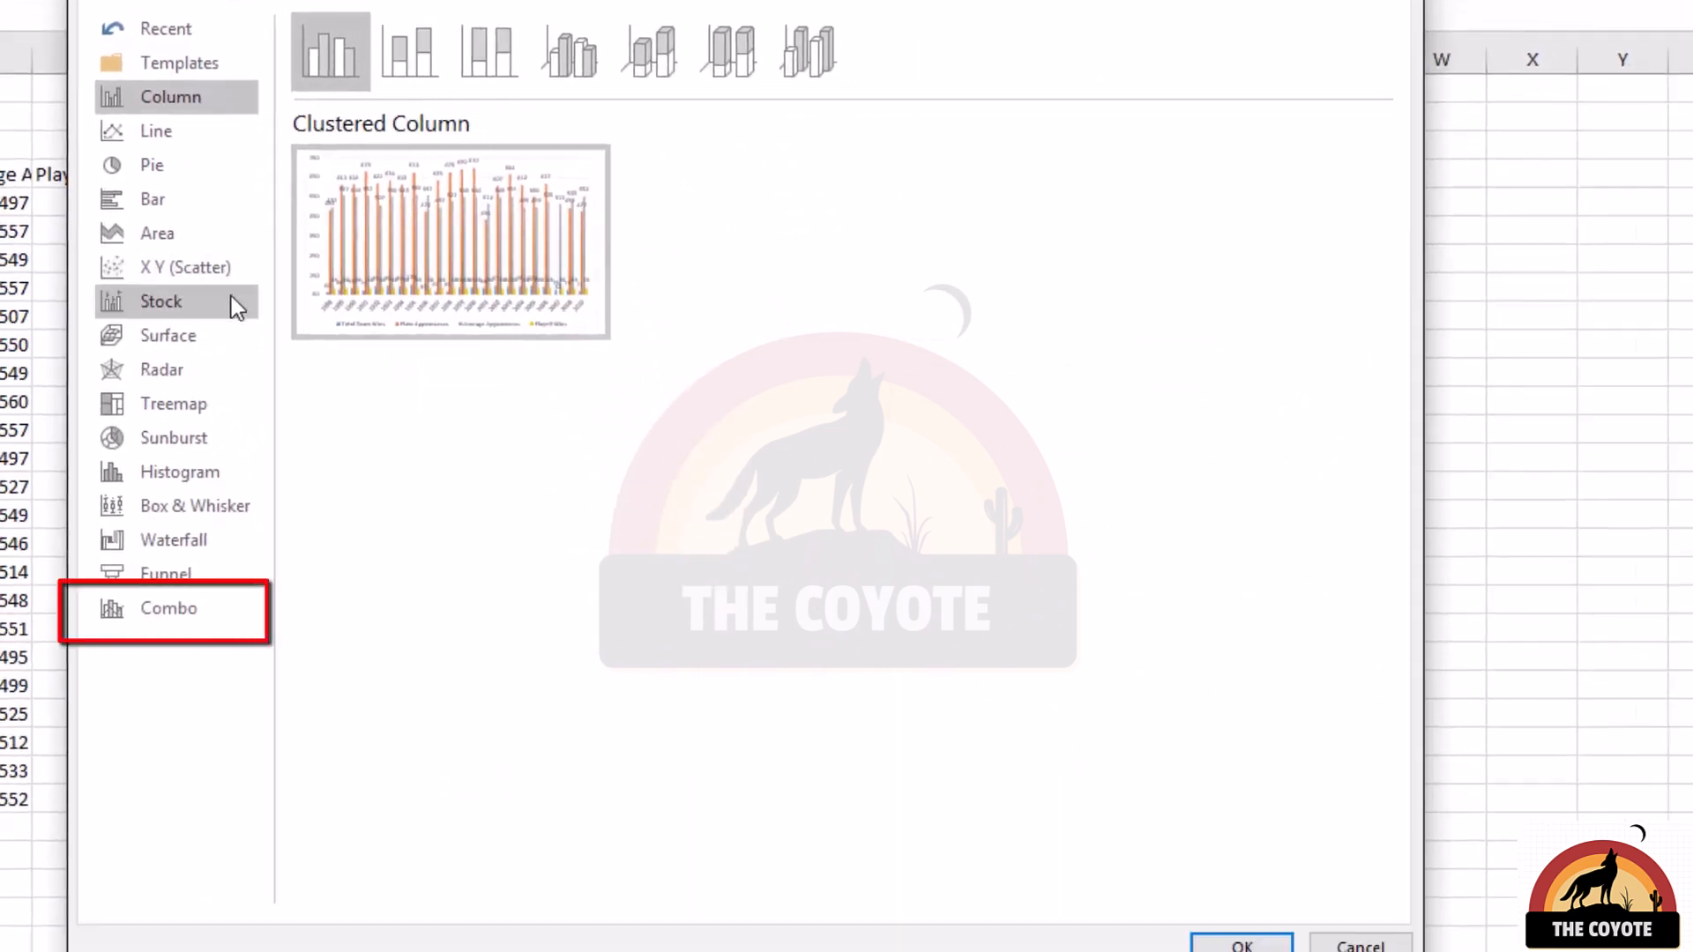
pyautogui.click(191, 620)
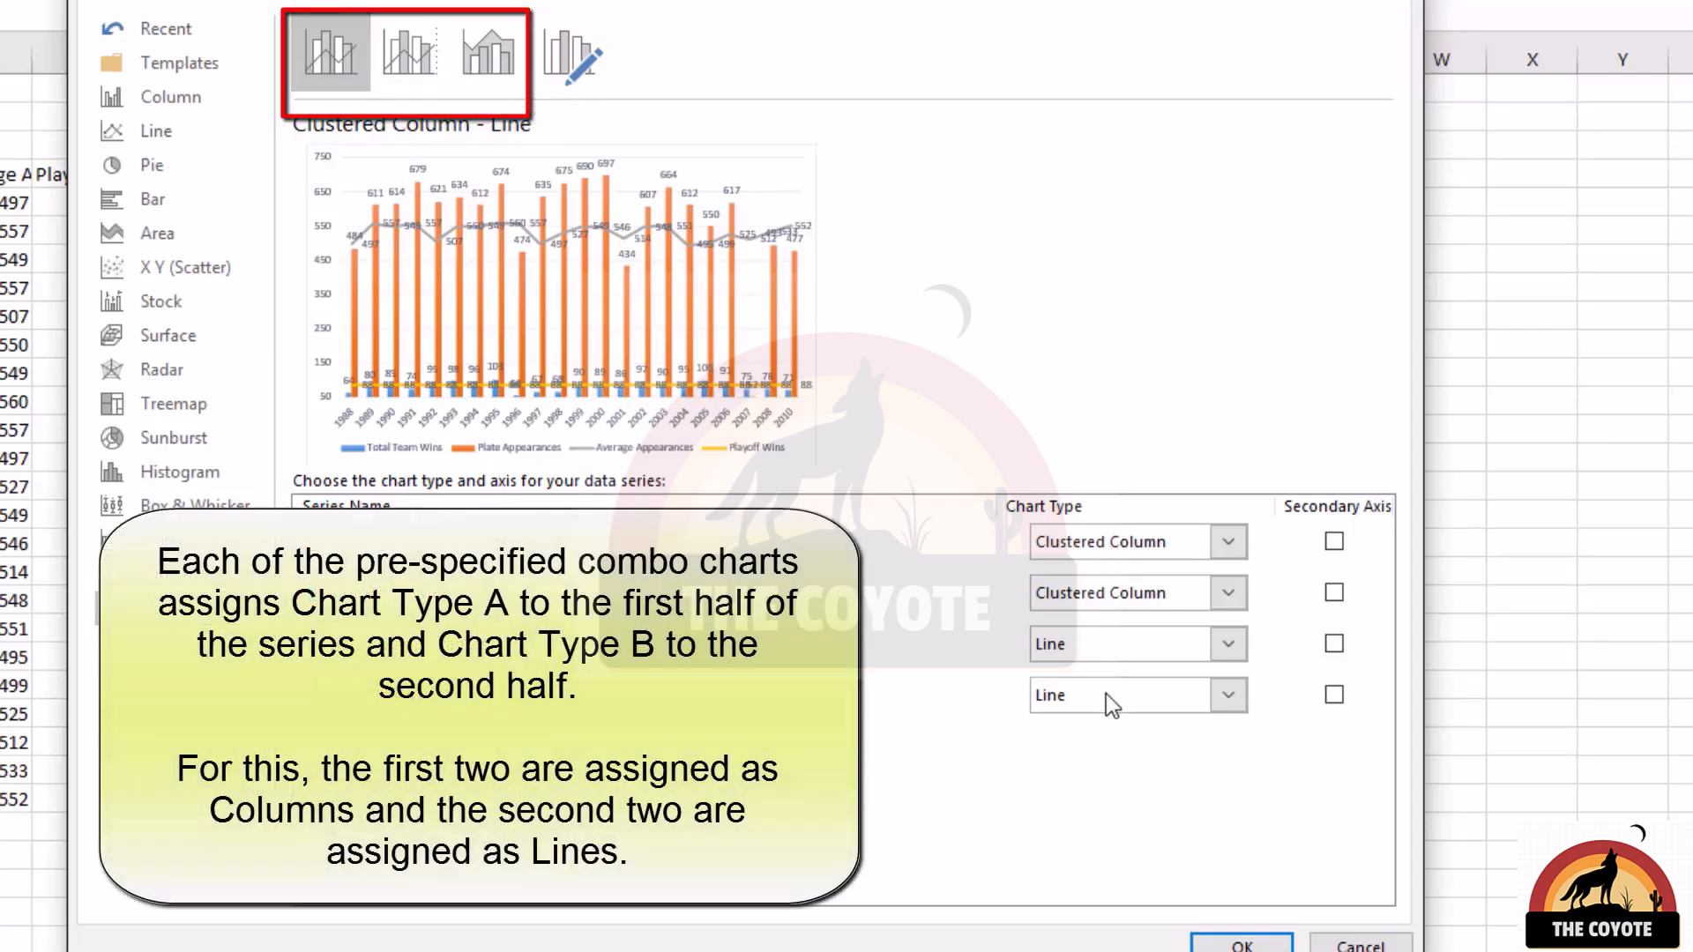
# Step: Preview the Line on Secondary Axis and Stacked Area combo presets, ending back on Clustered Column - Line
pyautogui.click(408, 39)
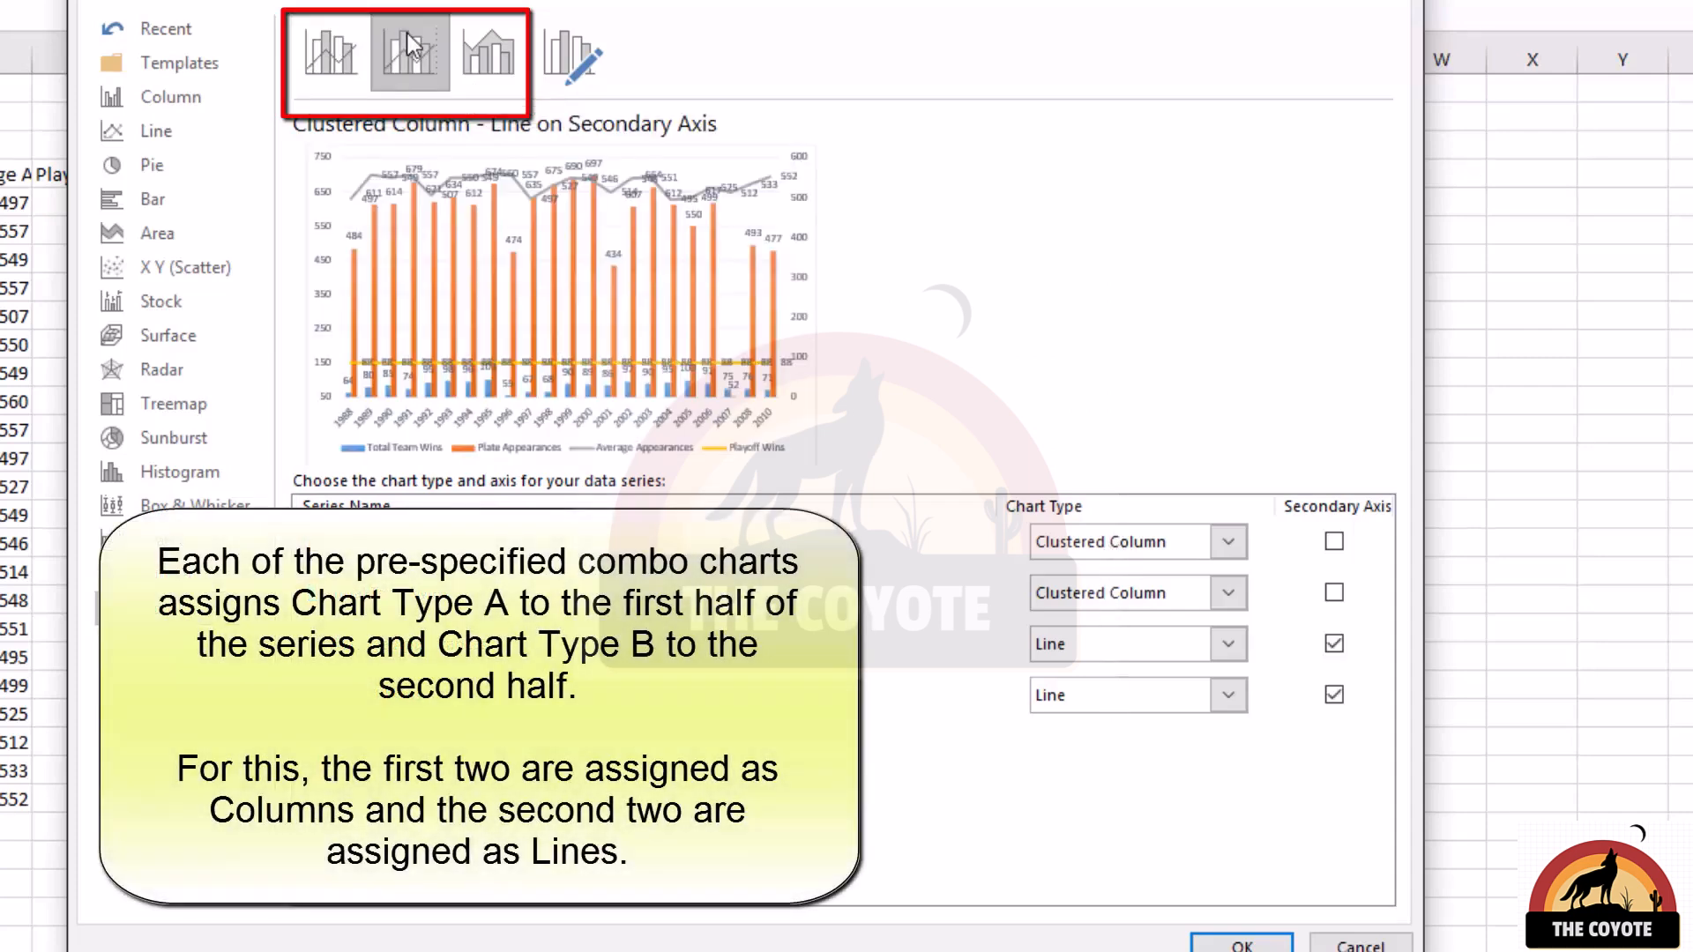
pyautogui.click(494, 44)
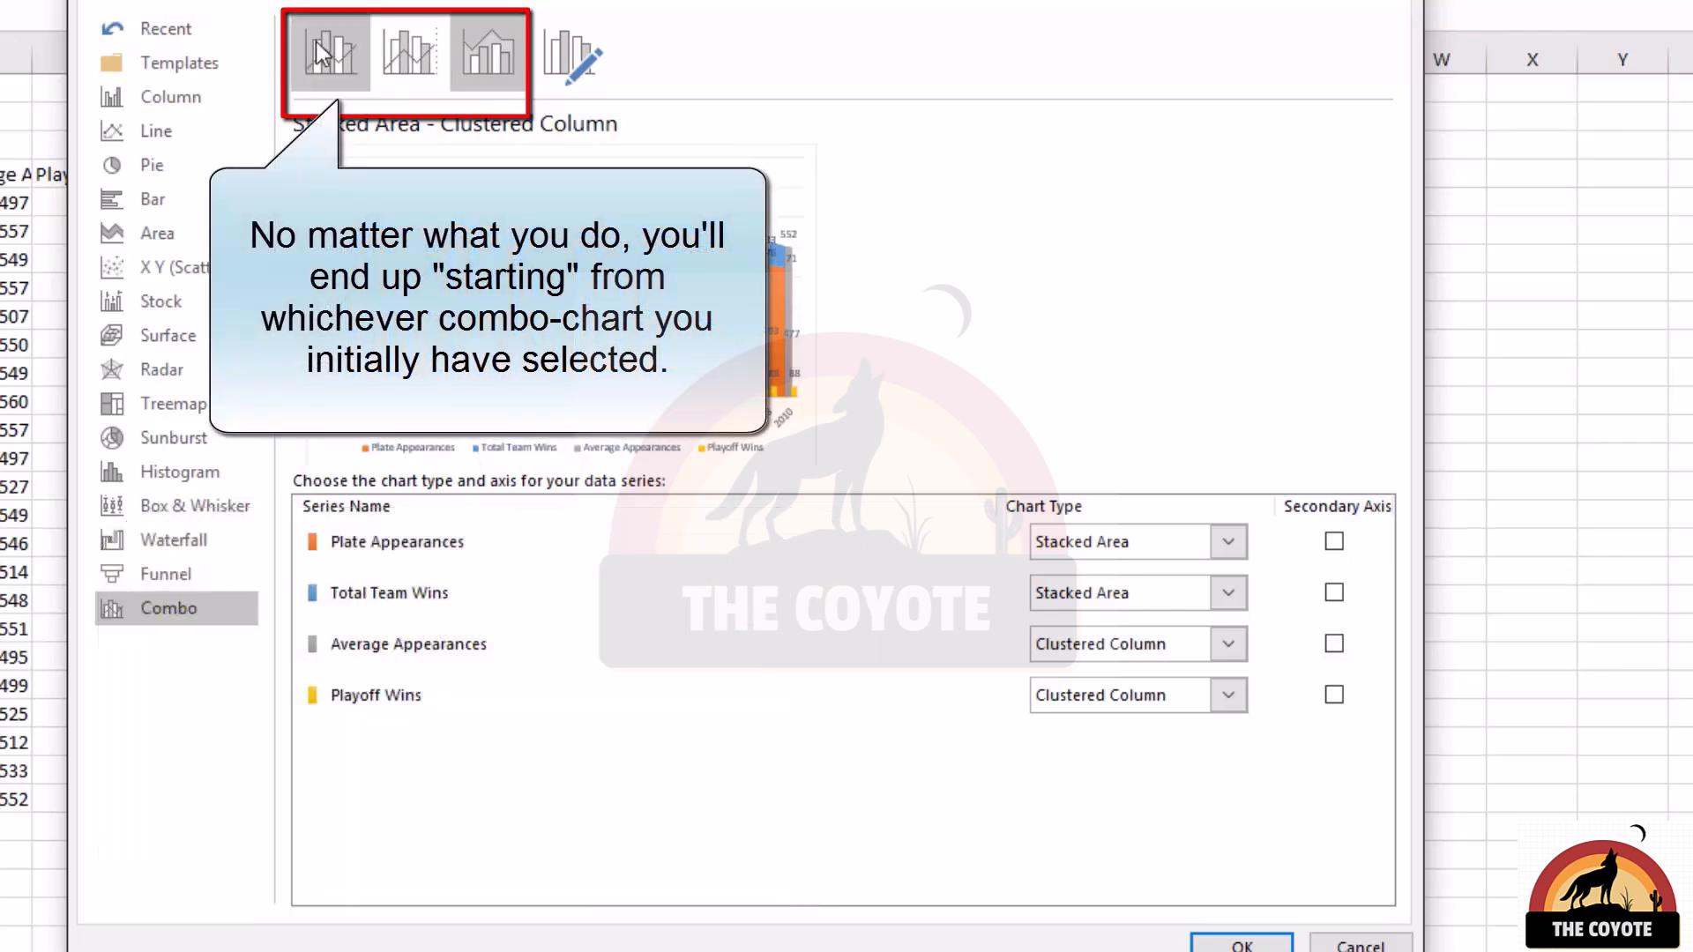
pyautogui.click(316, 43)
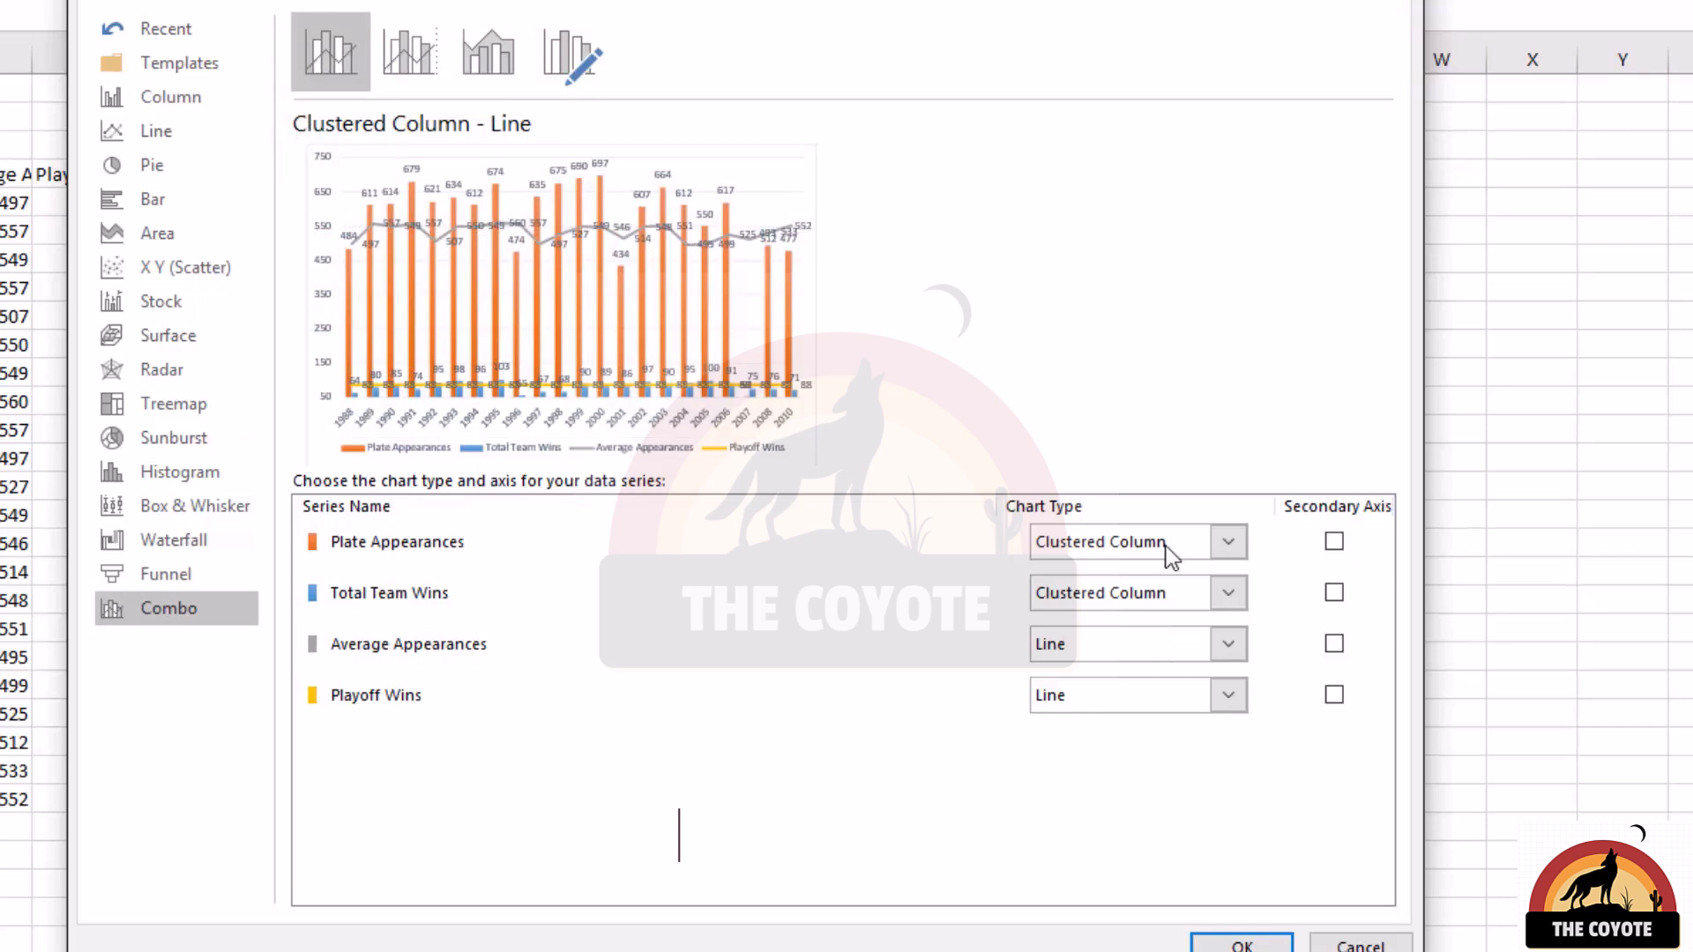
# Step: Set the Playoff Wins series to Area and plot both Playoff Wins and Total Team Wins on the secondary axis
pyautogui.click(1224, 701)
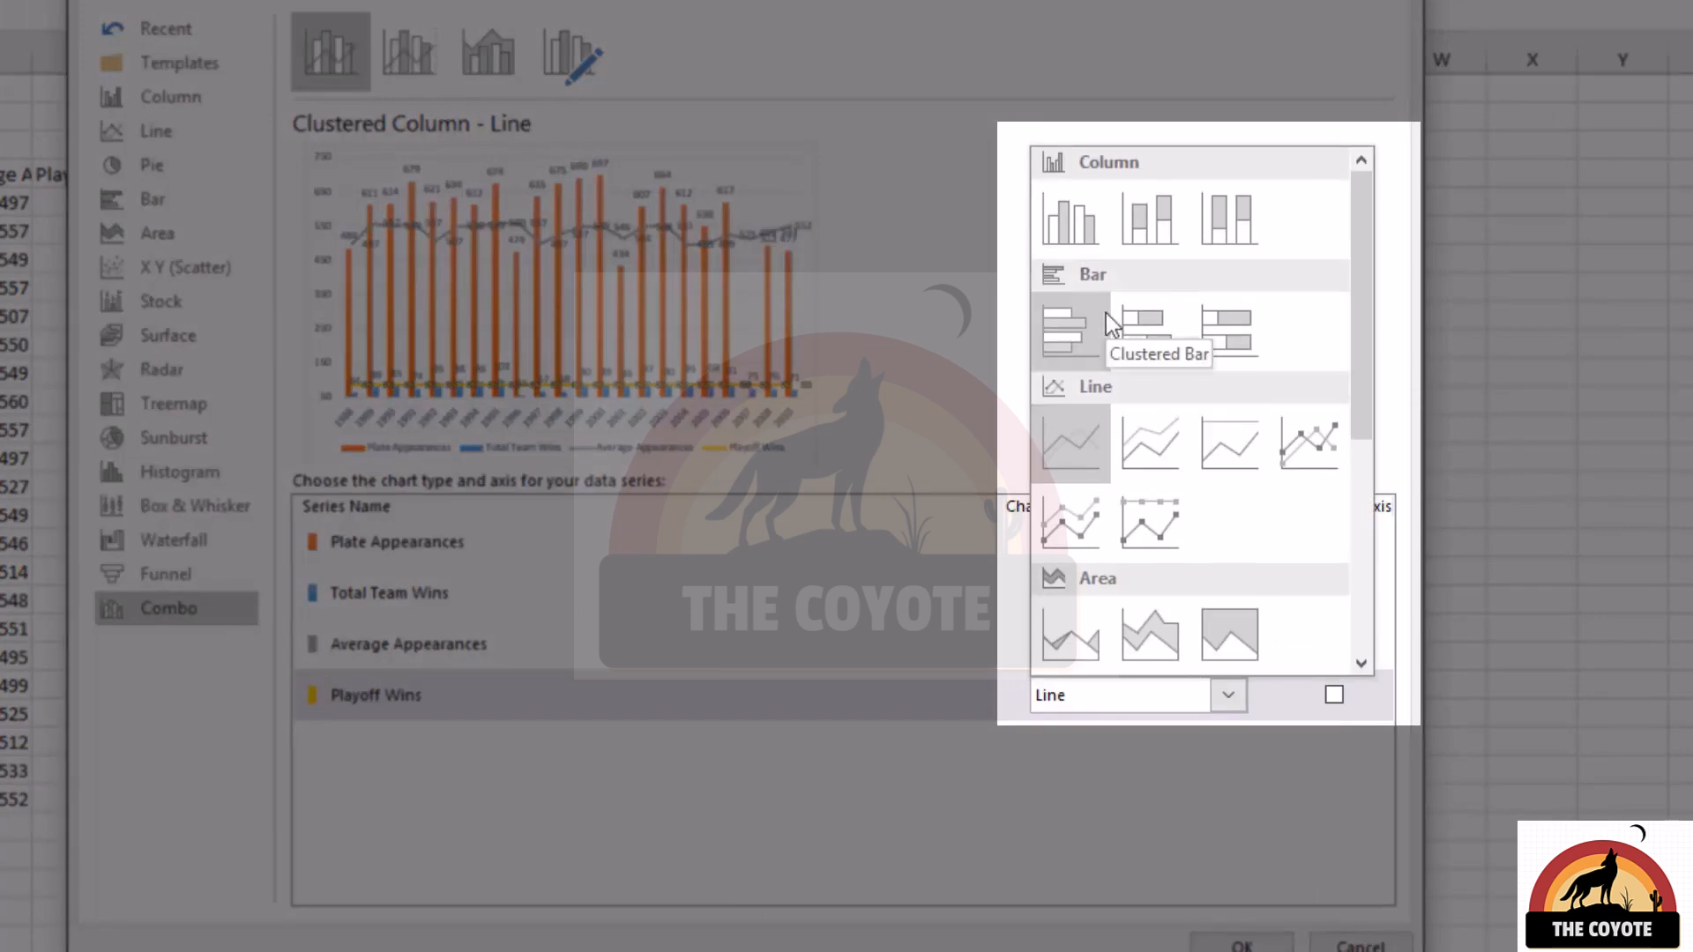
pyautogui.scroll(-3, 1124, 188)
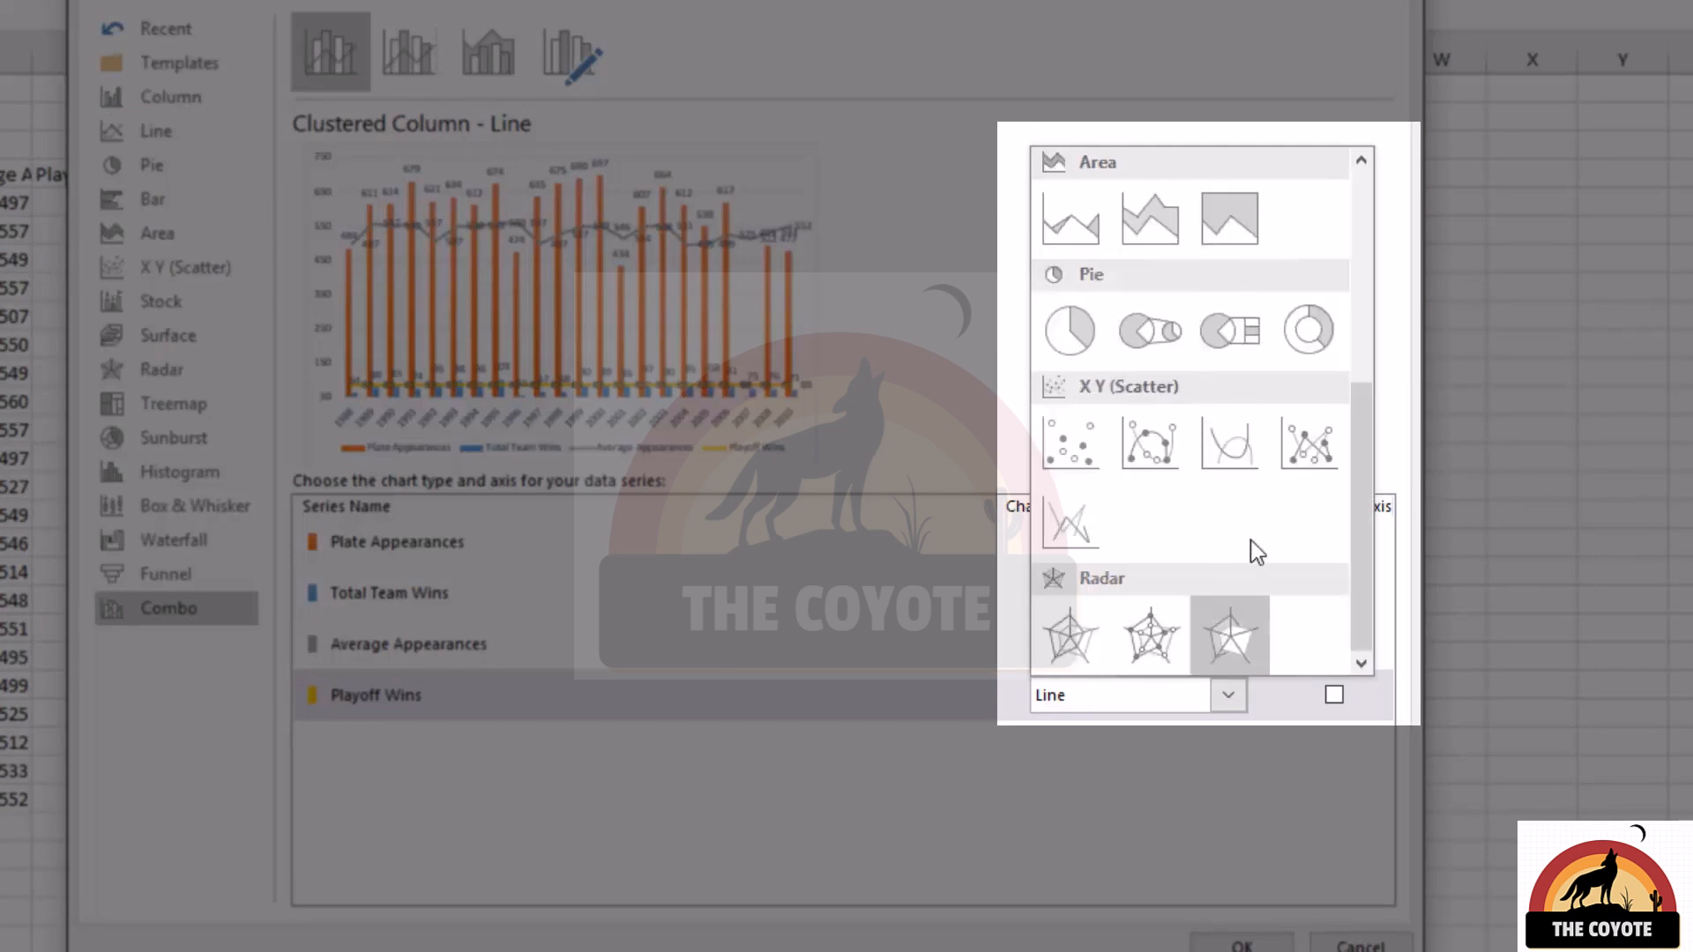
pyautogui.scroll(3, 1161, 369)
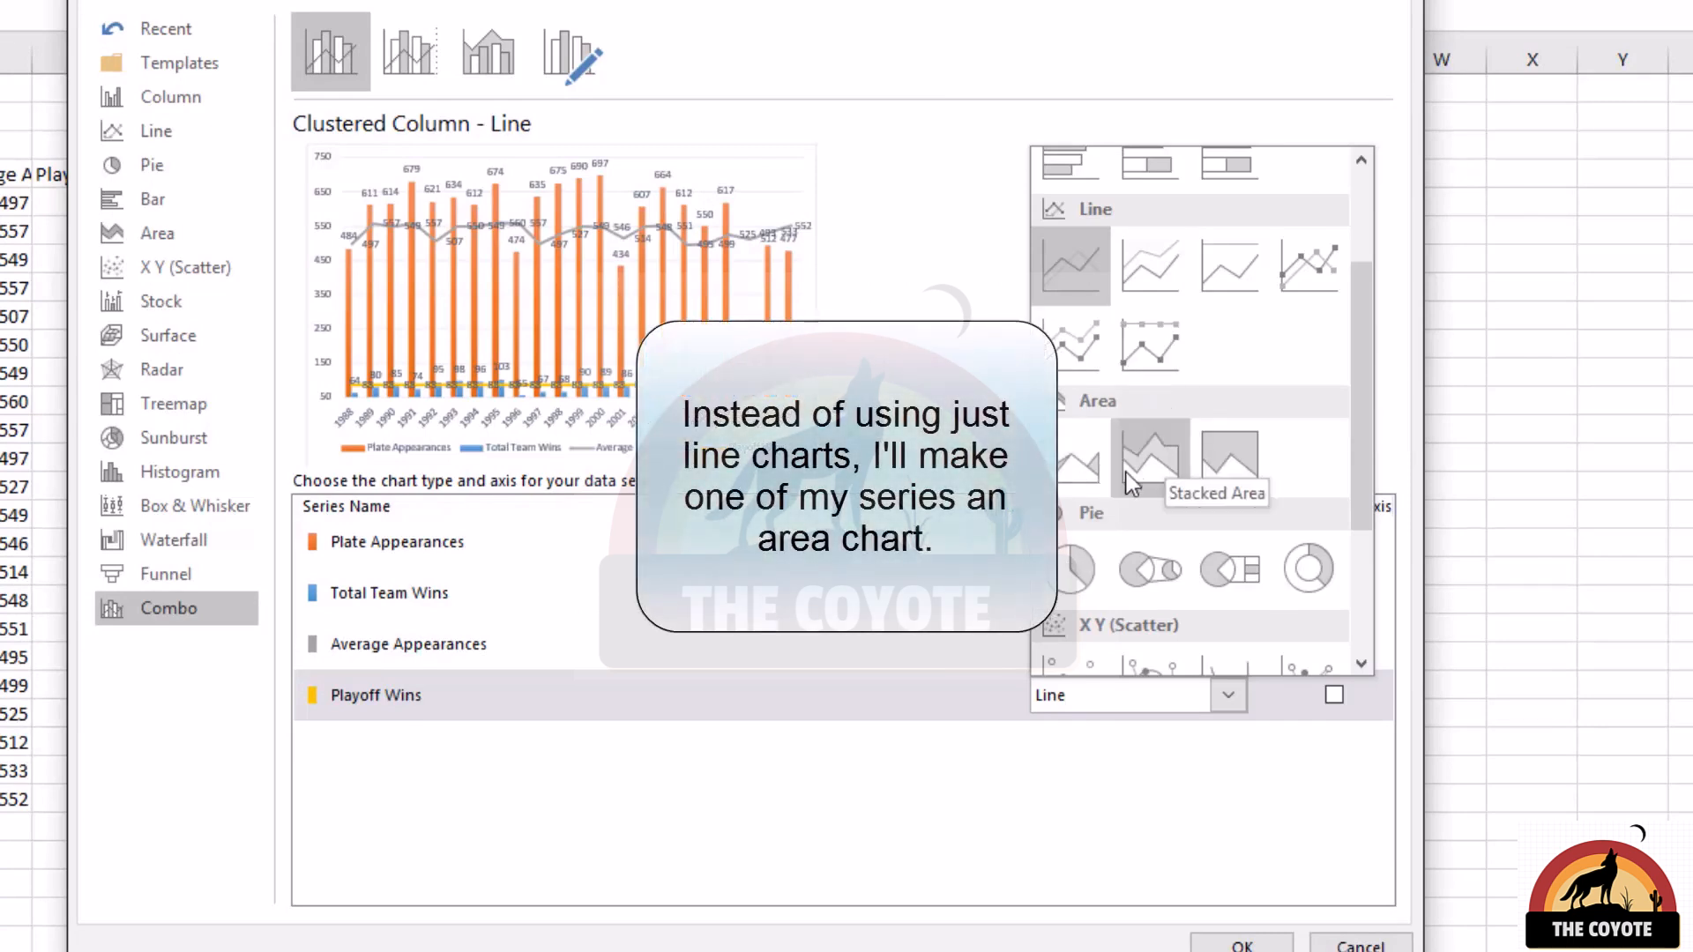
pyautogui.click(1066, 459)
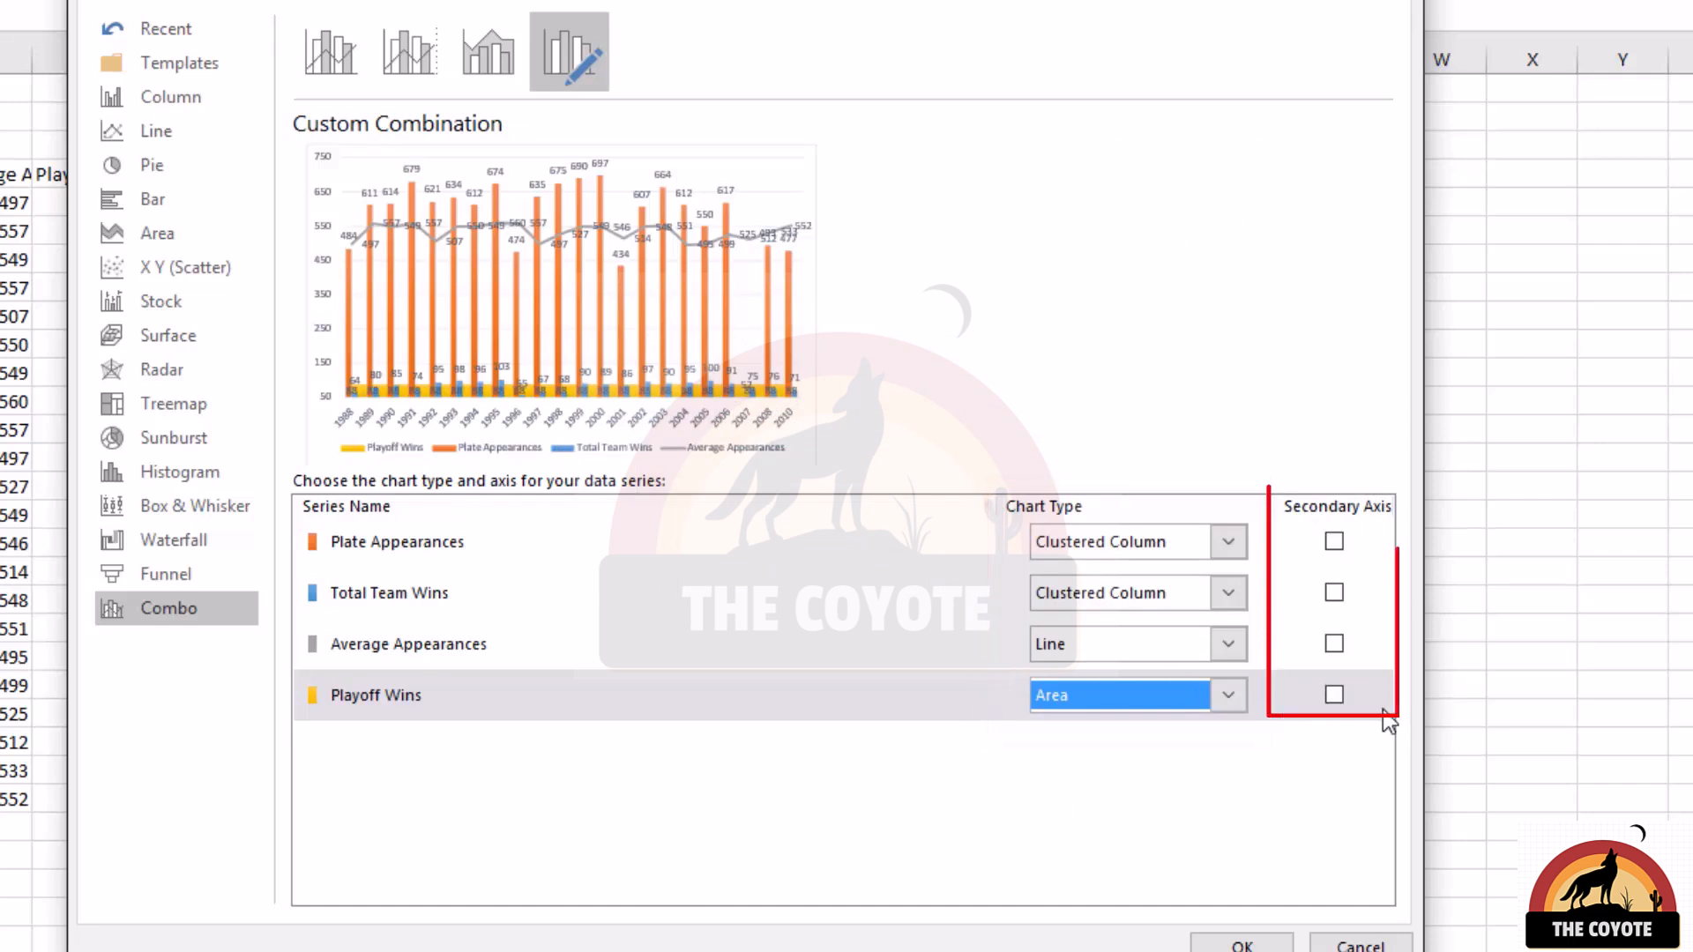
pyautogui.click(1333, 695)
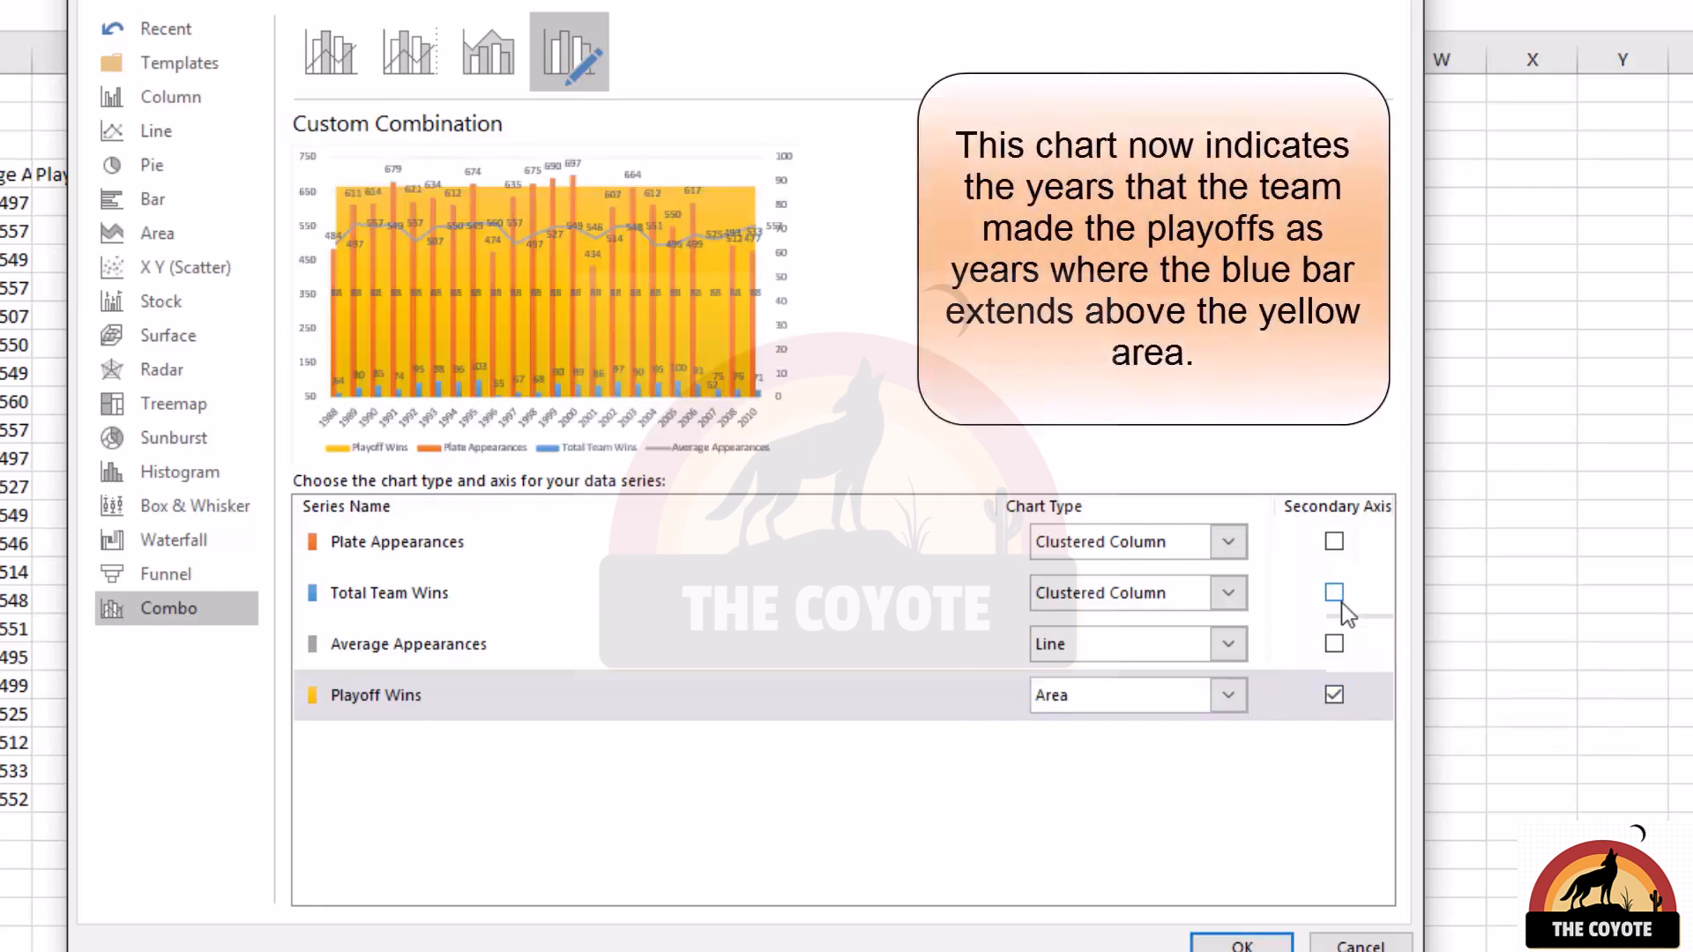
pyautogui.click(1340, 599)
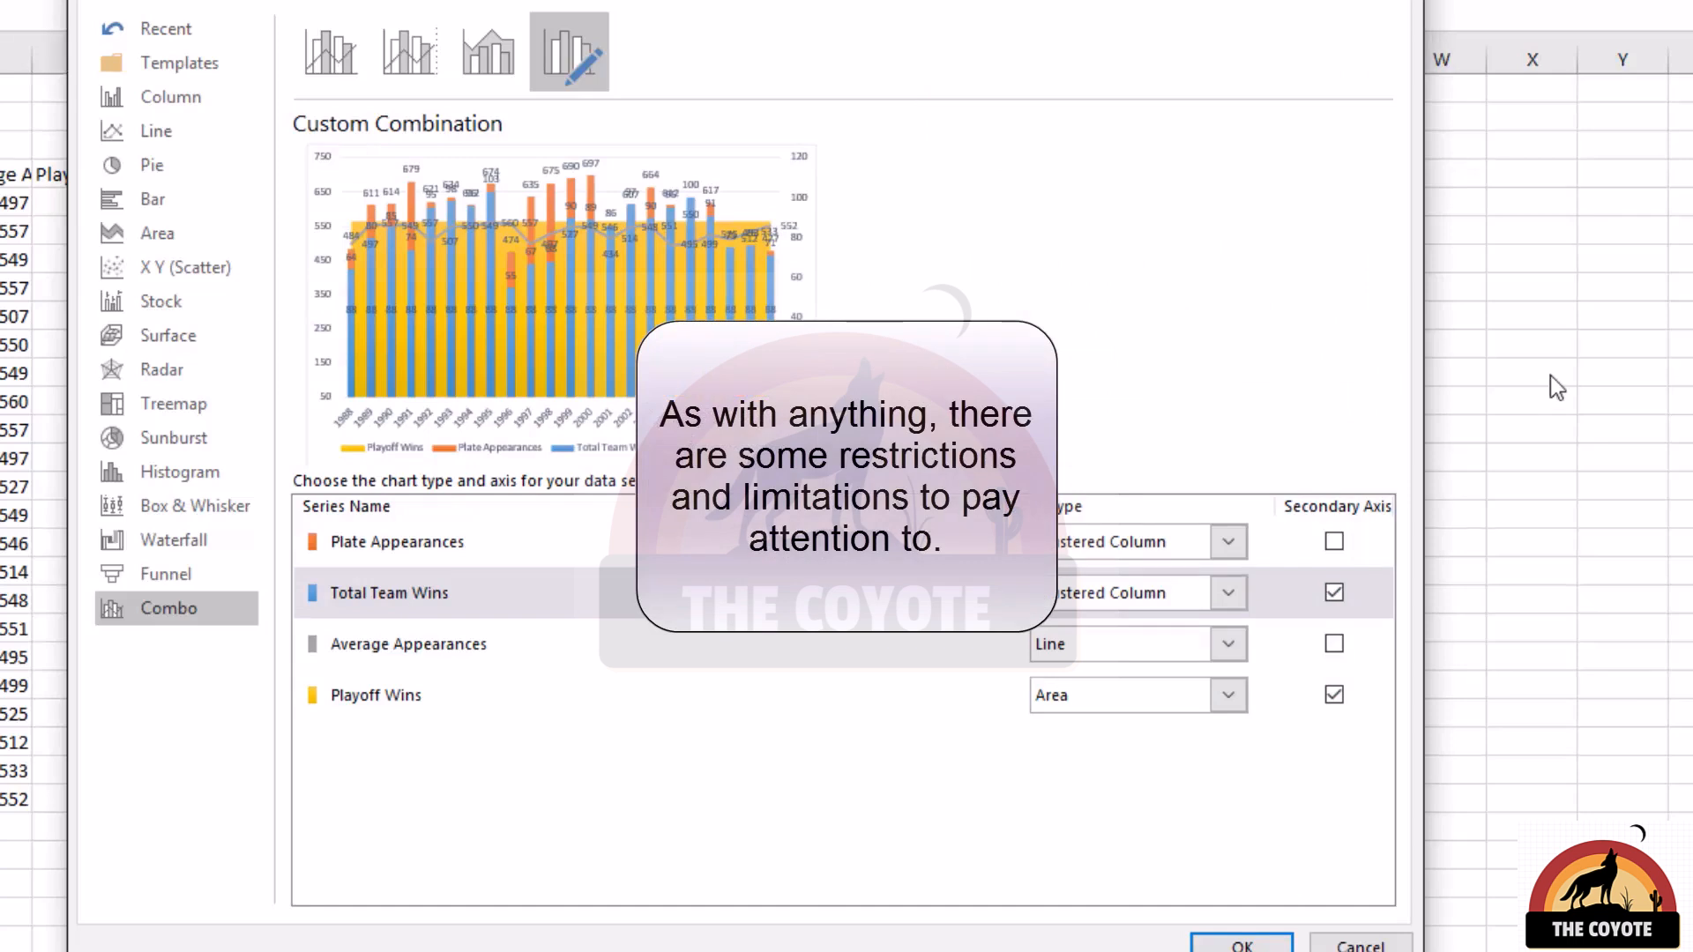
# Step: Set Playoff Wins to Line and try to give Total Team Wins a chart type needing its own axis, such as Pie or Radar
pyautogui.click(1242, 698)
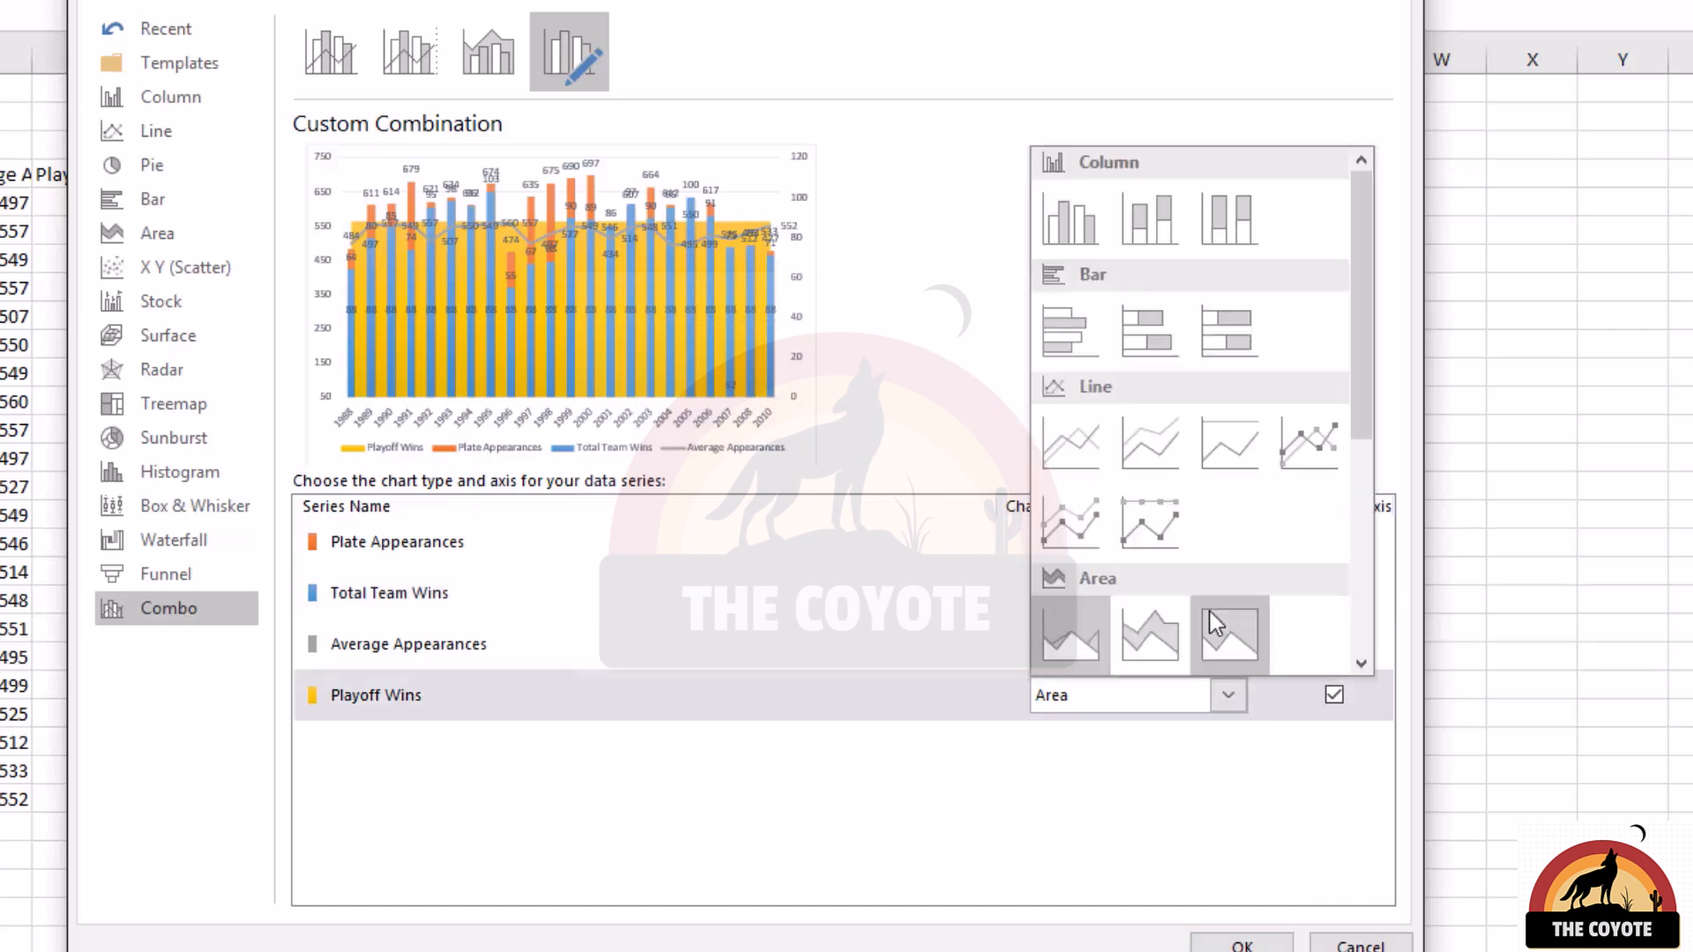
pyautogui.click(1098, 439)
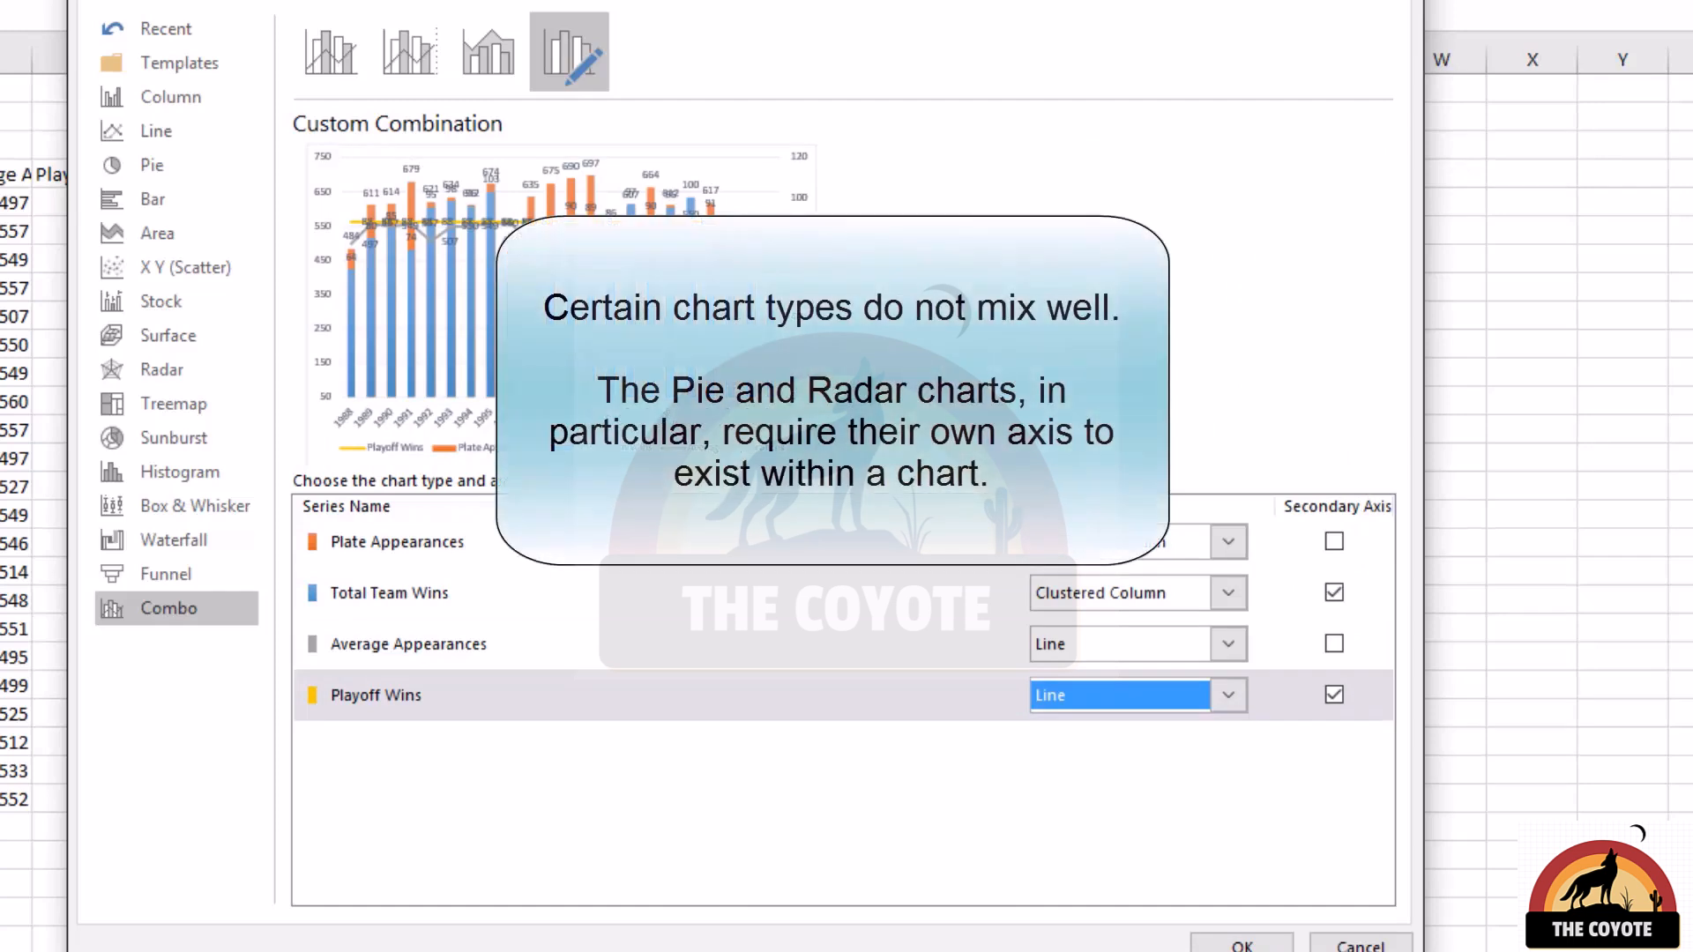
pyautogui.click(1228, 593)
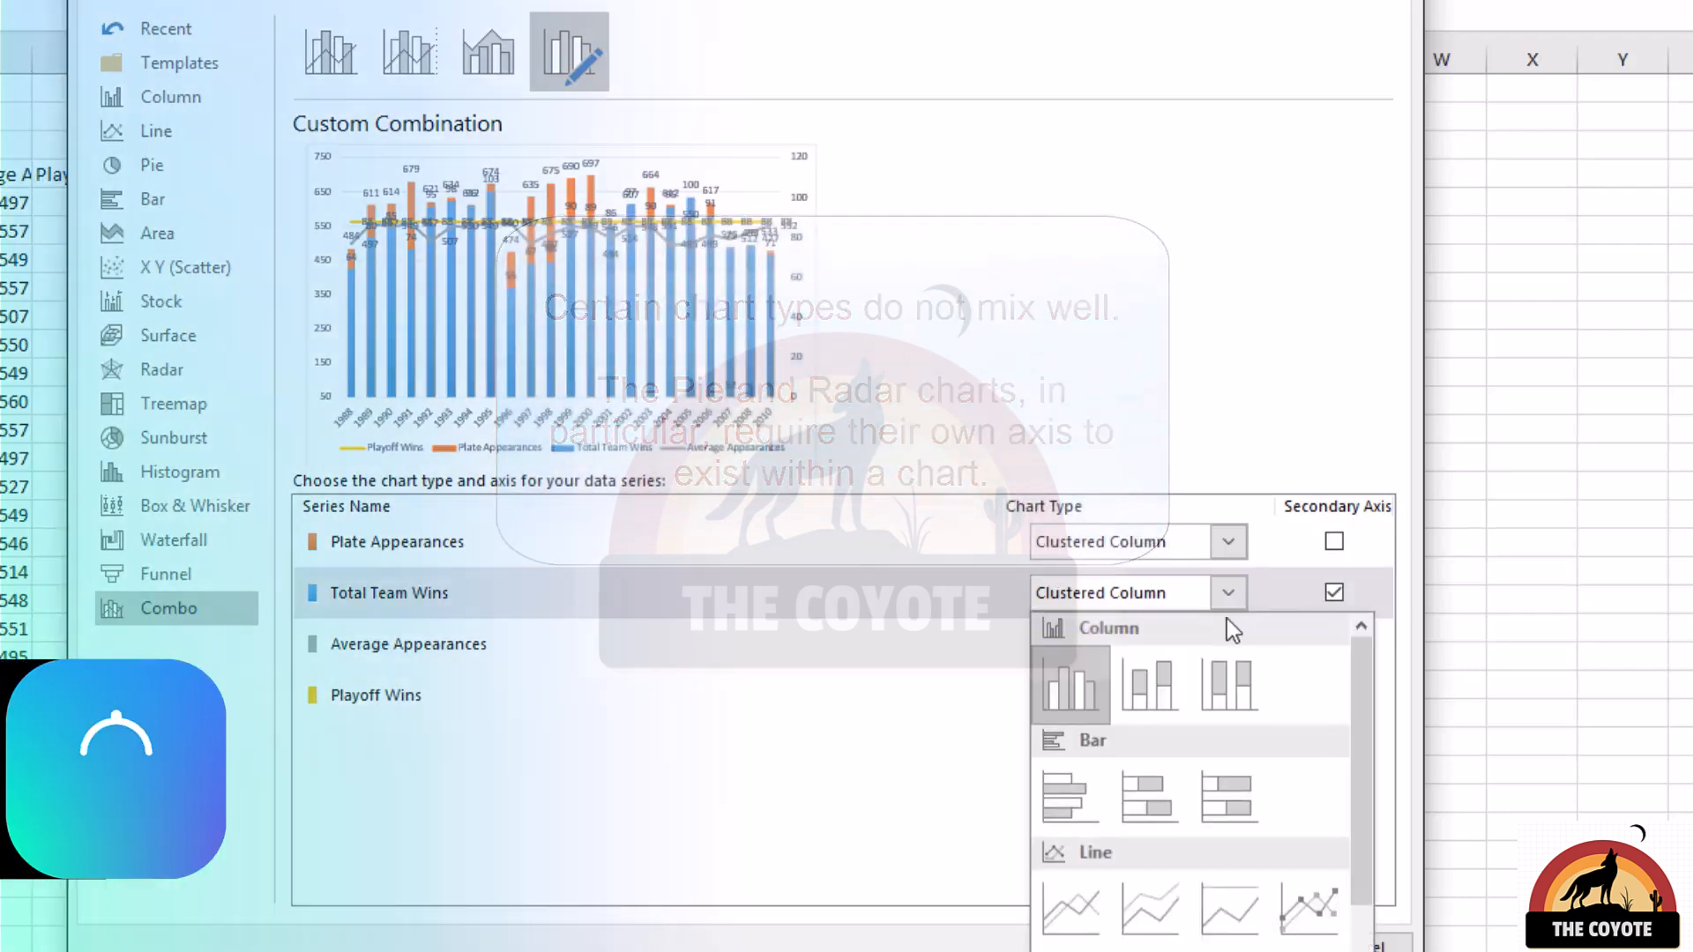
pyautogui.scroll(-5, 1190, 776)
pyautogui.click(1071, 943)
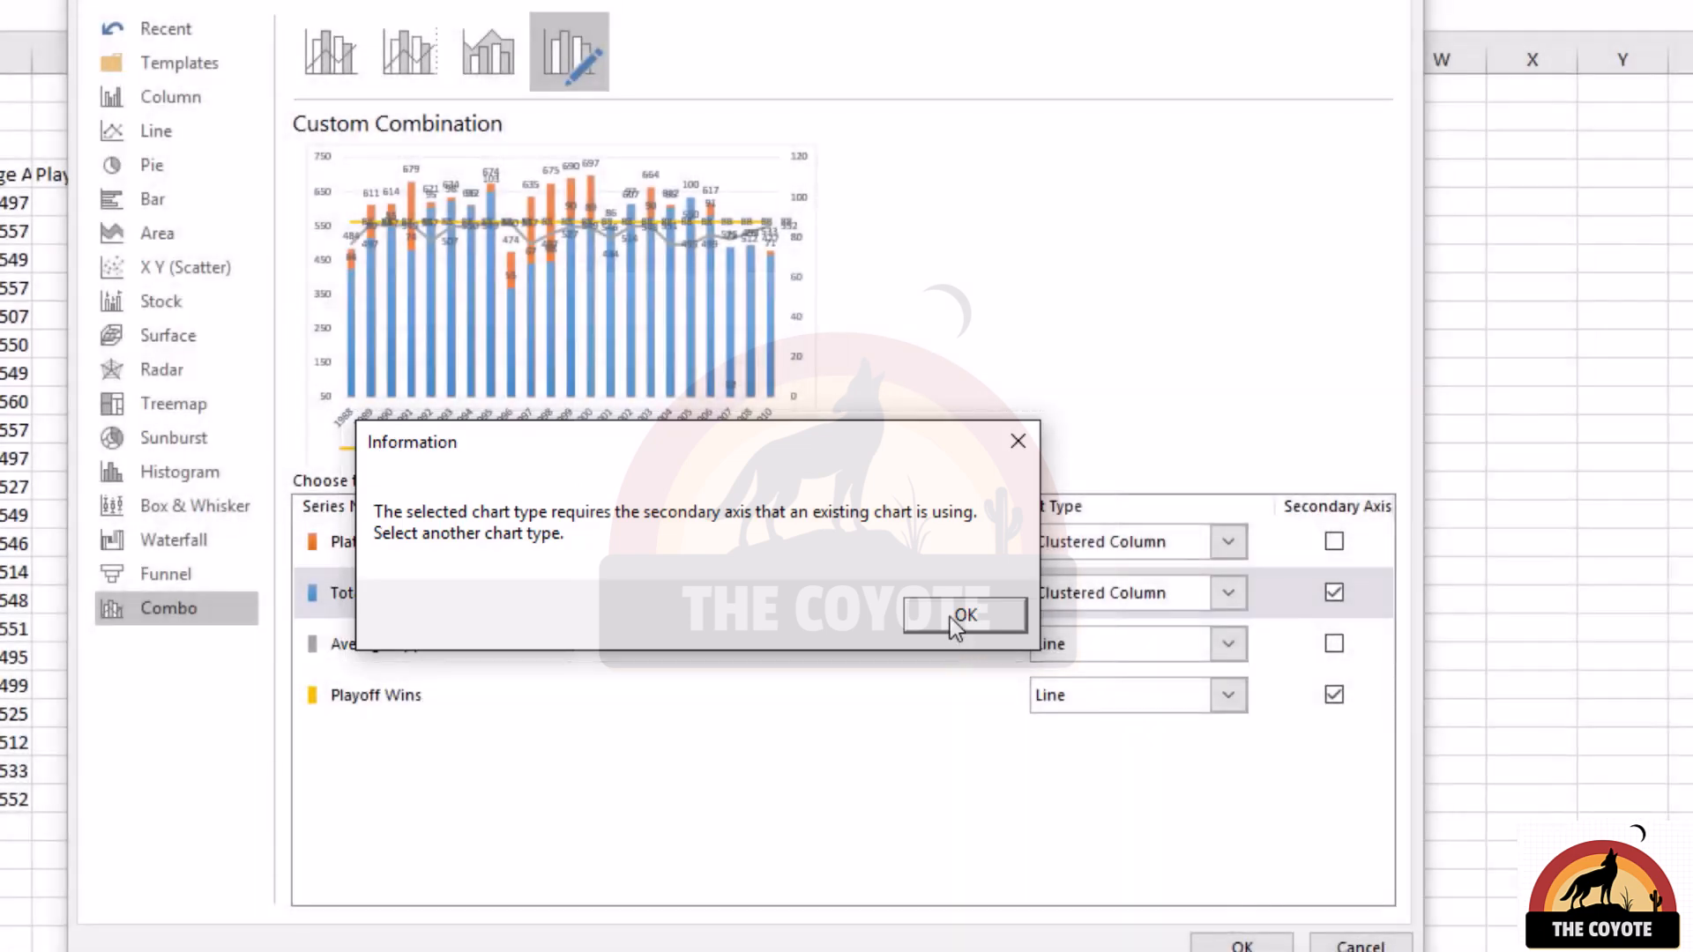
pyautogui.click(950, 618)
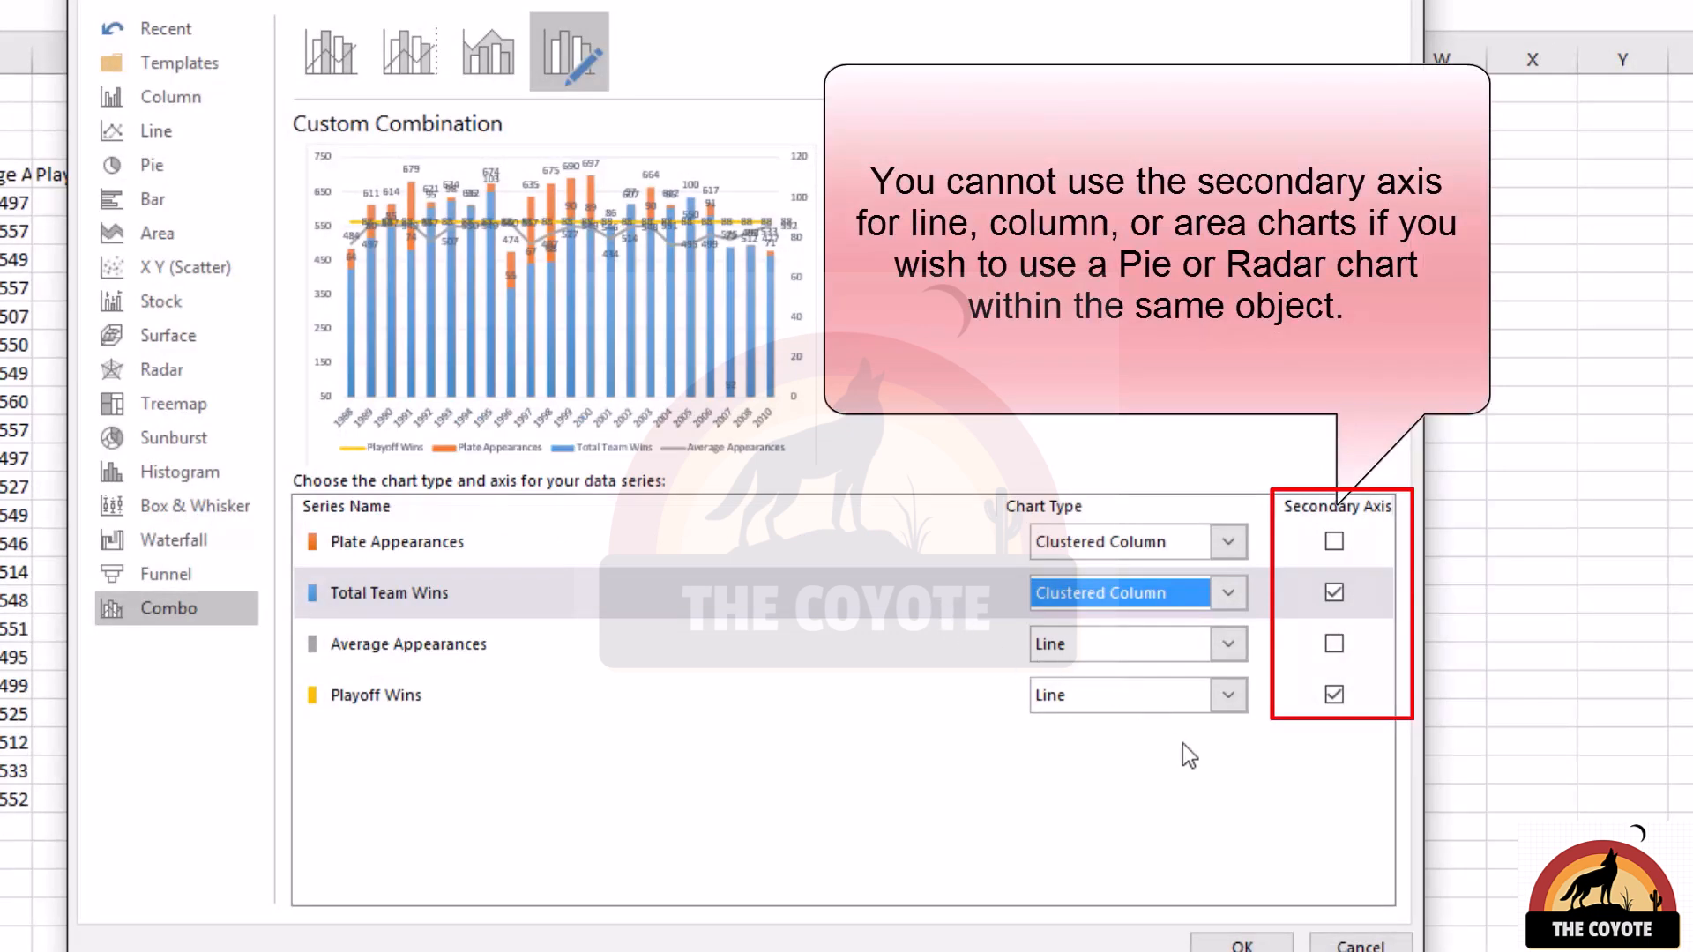
# Step: Take Total Team Wins and Playoff Wins off the secondary axis and set the Playoff Wins series to Radar
pyautogui.click(1332, 597)
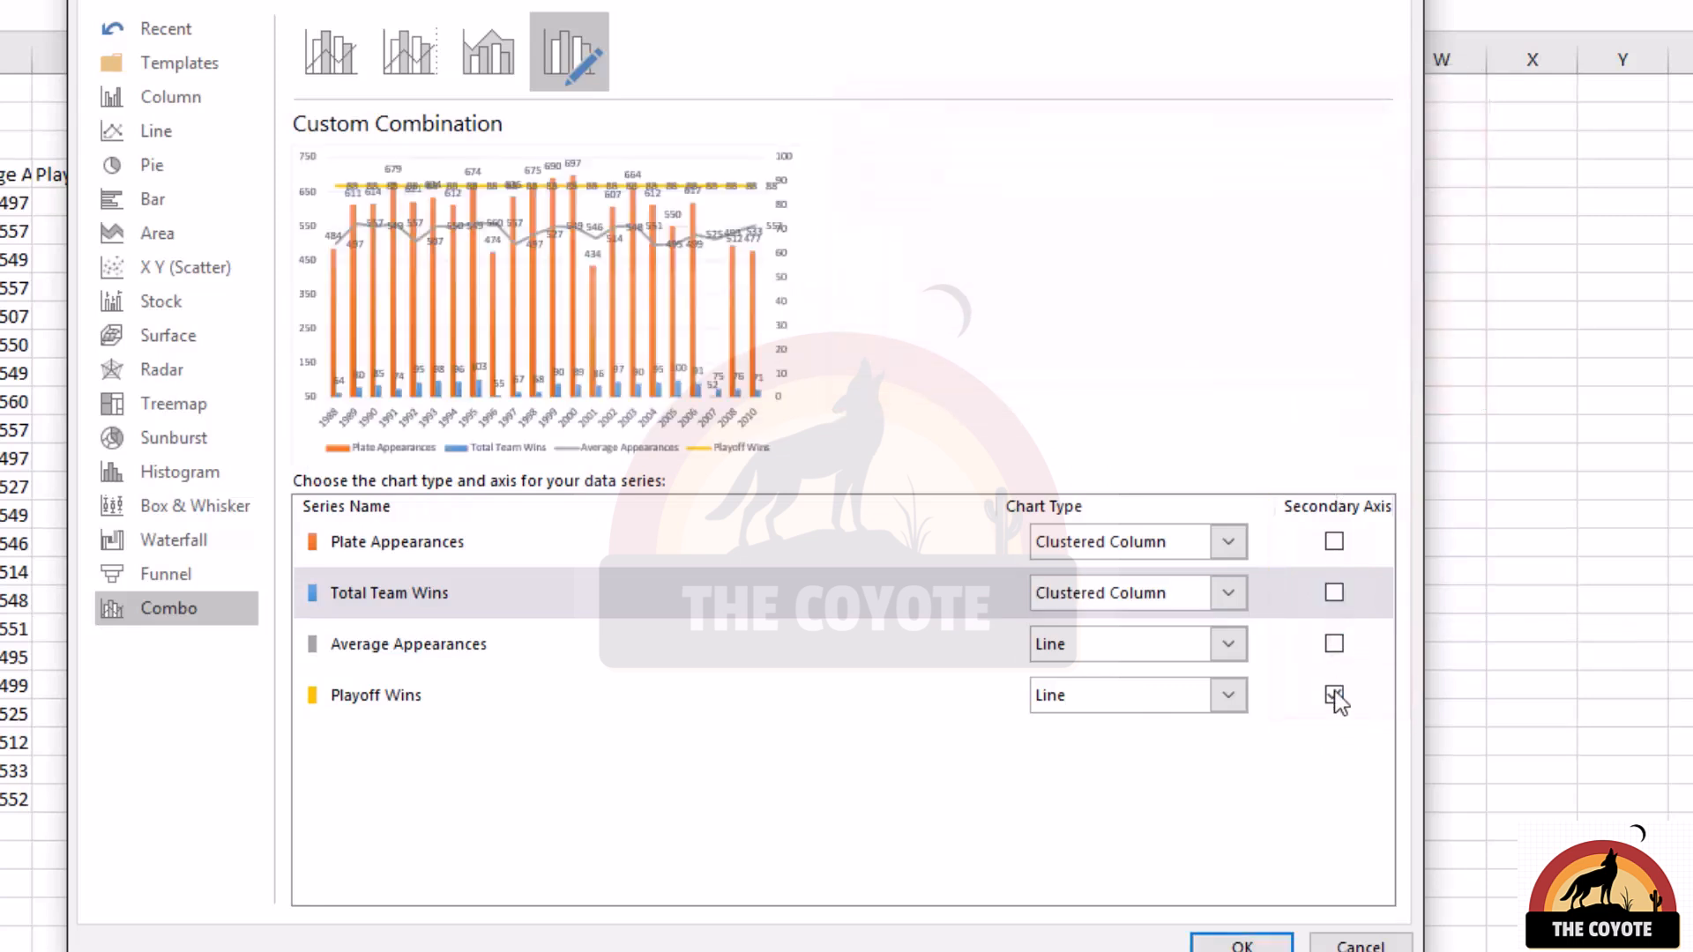
pyautogui.click(1334, 695)
pyautogui.click(1226, 696)
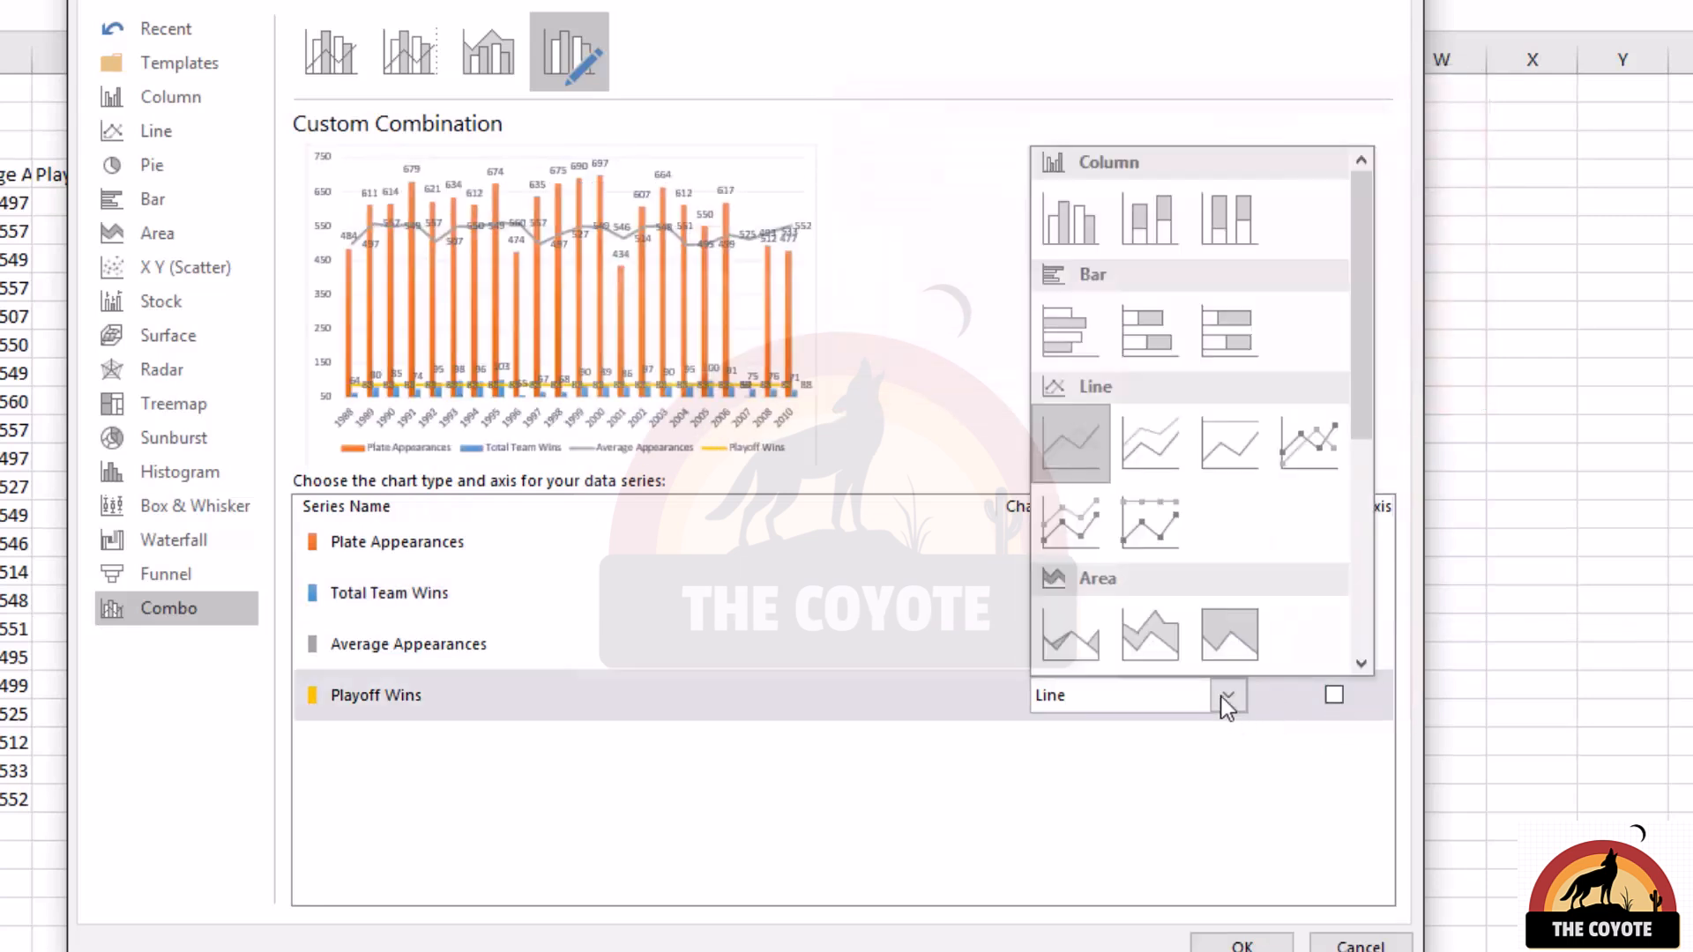
pyautogui.scroll(-5, 1183, 582)
pyautogui.click(1080, 613)
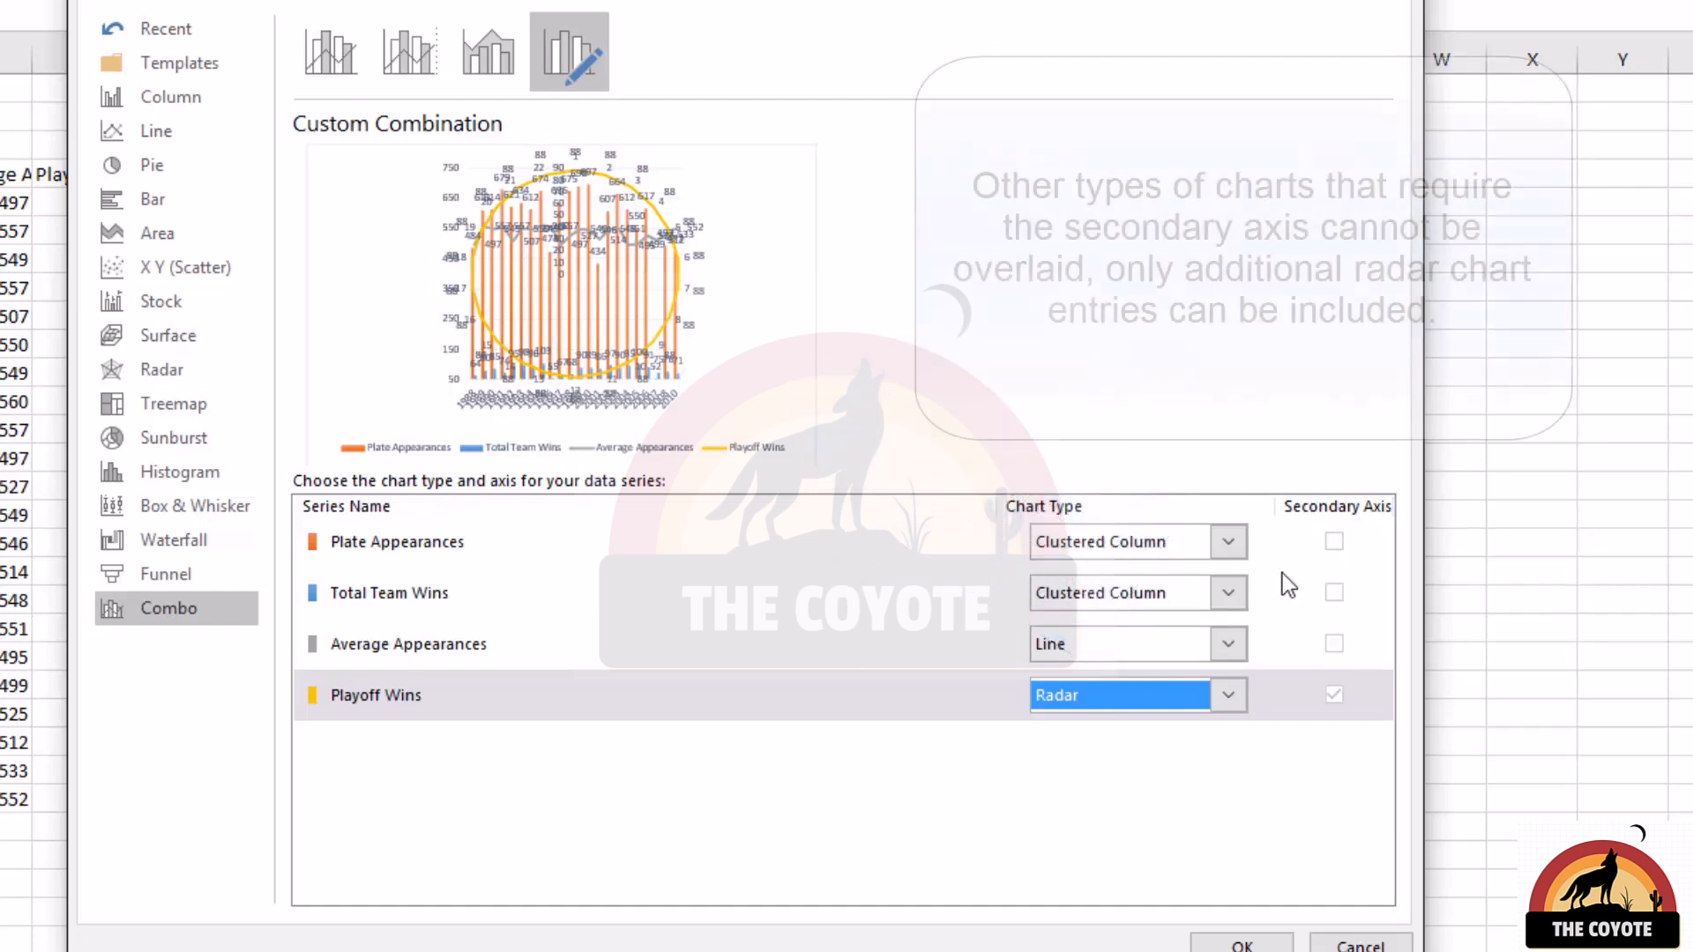
# Step: Try to set the Average Appearances series to the Pie chart type
pyautogui.click(1228, 642)
pyautogui.scroll(-3, 1241, 915)
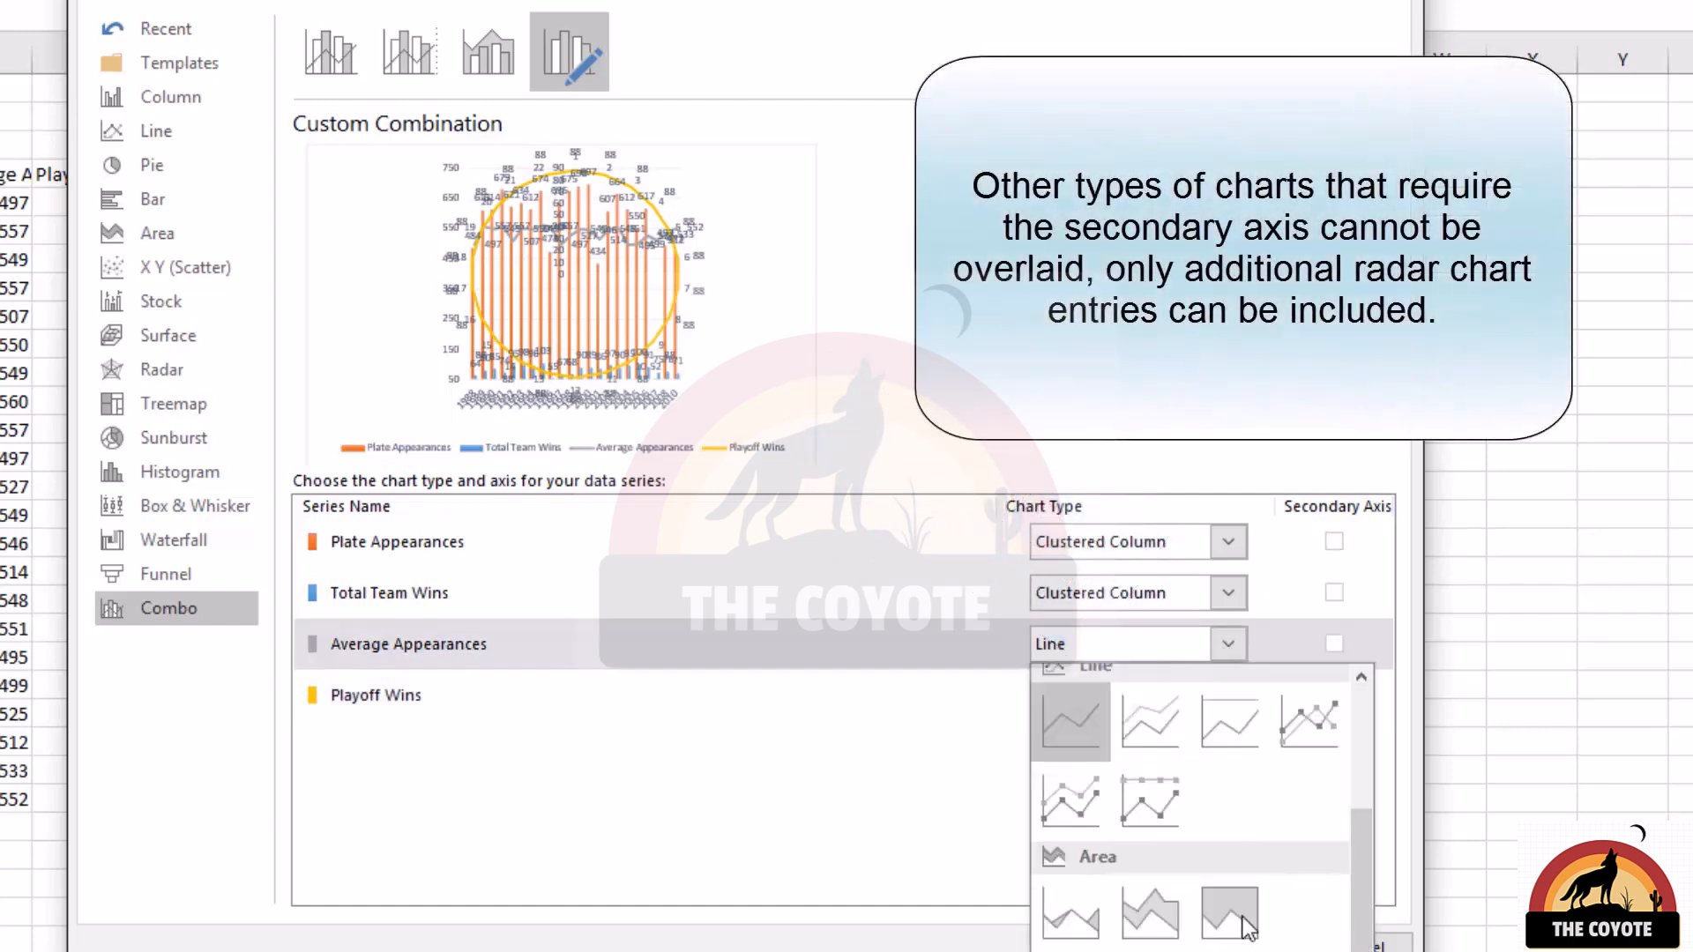
pyautogui.scroll(-2, 1241, 916)
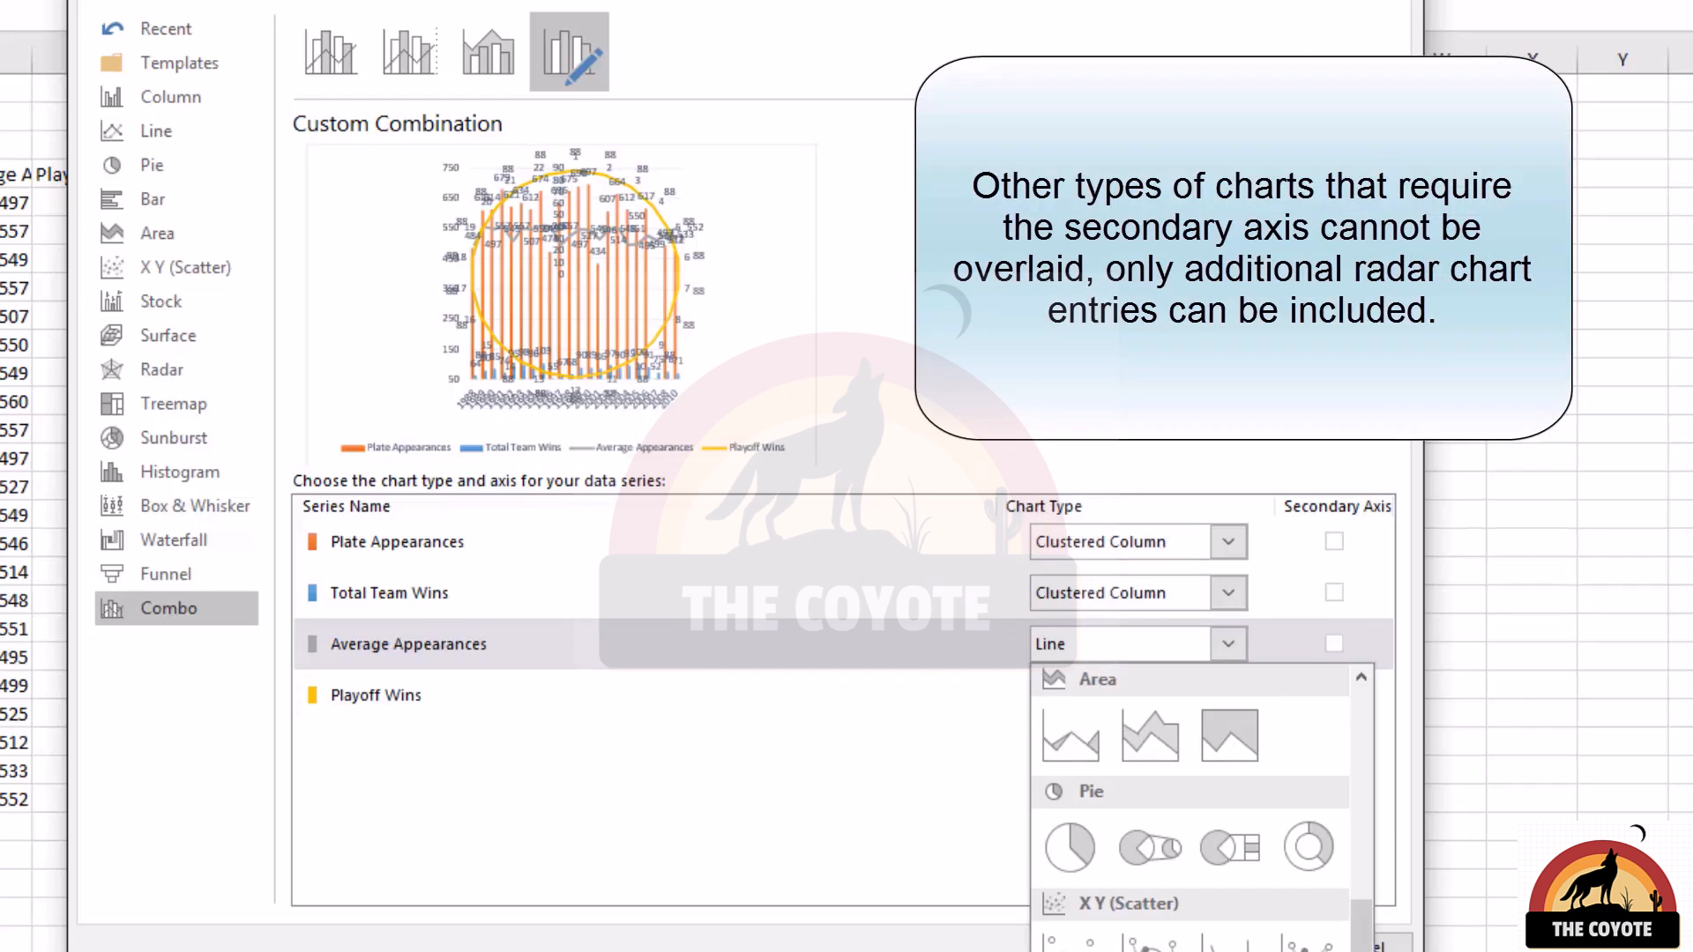
pyautogui.click(1083, 838)
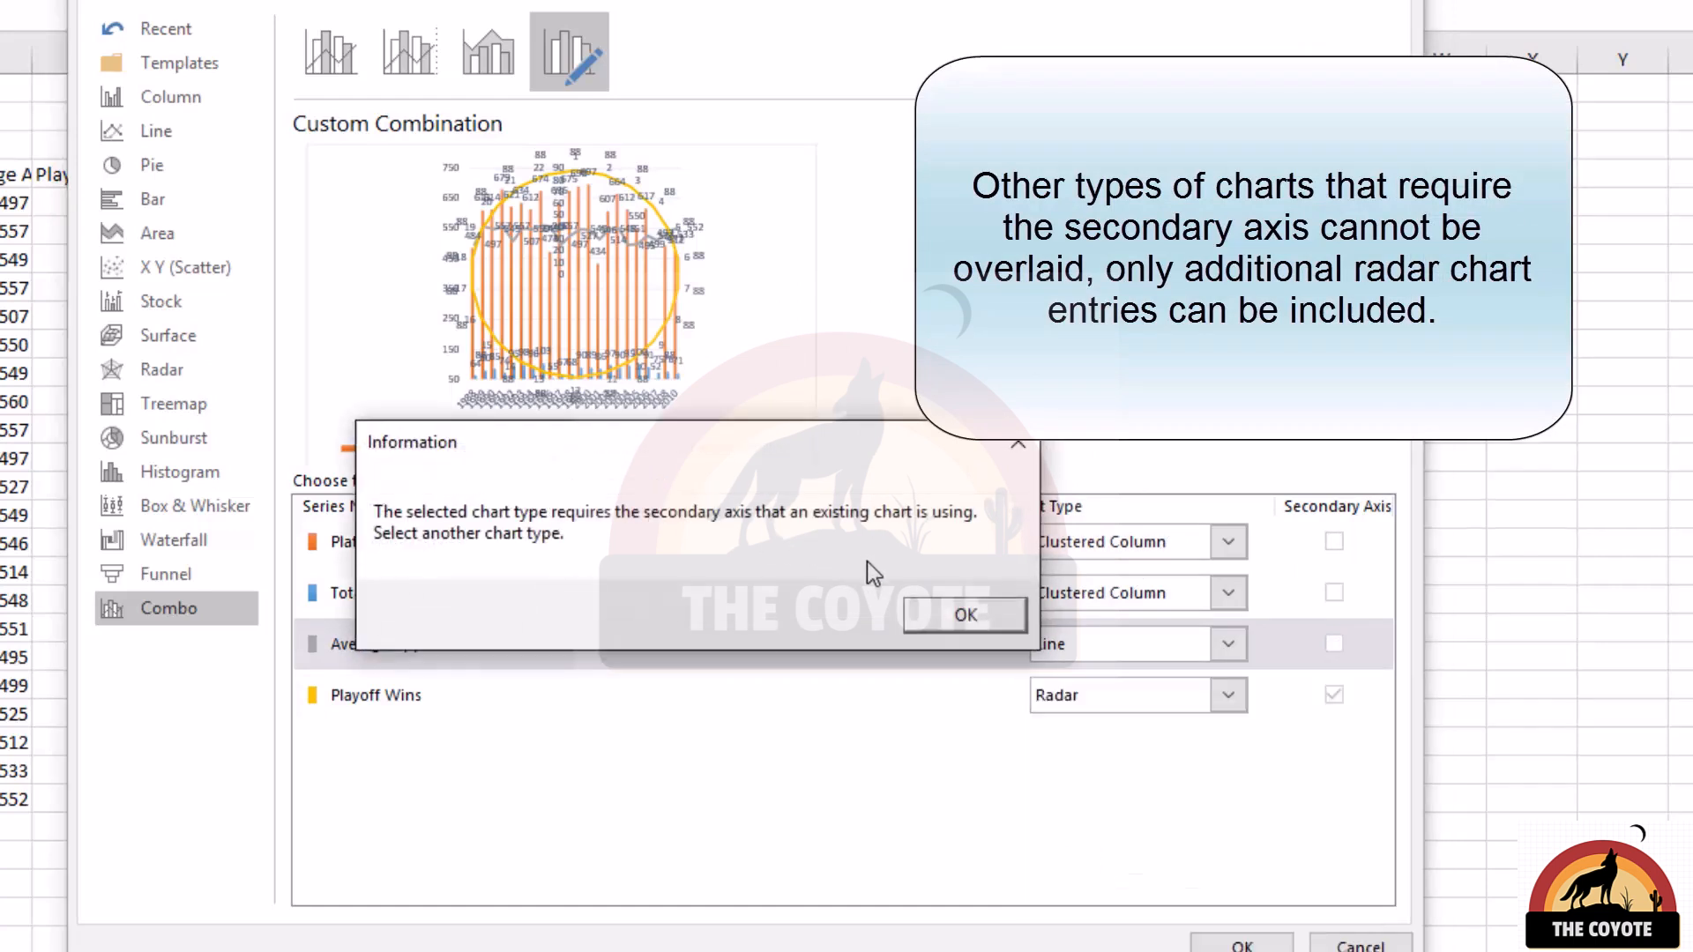
pyautogui.click(930, 608)
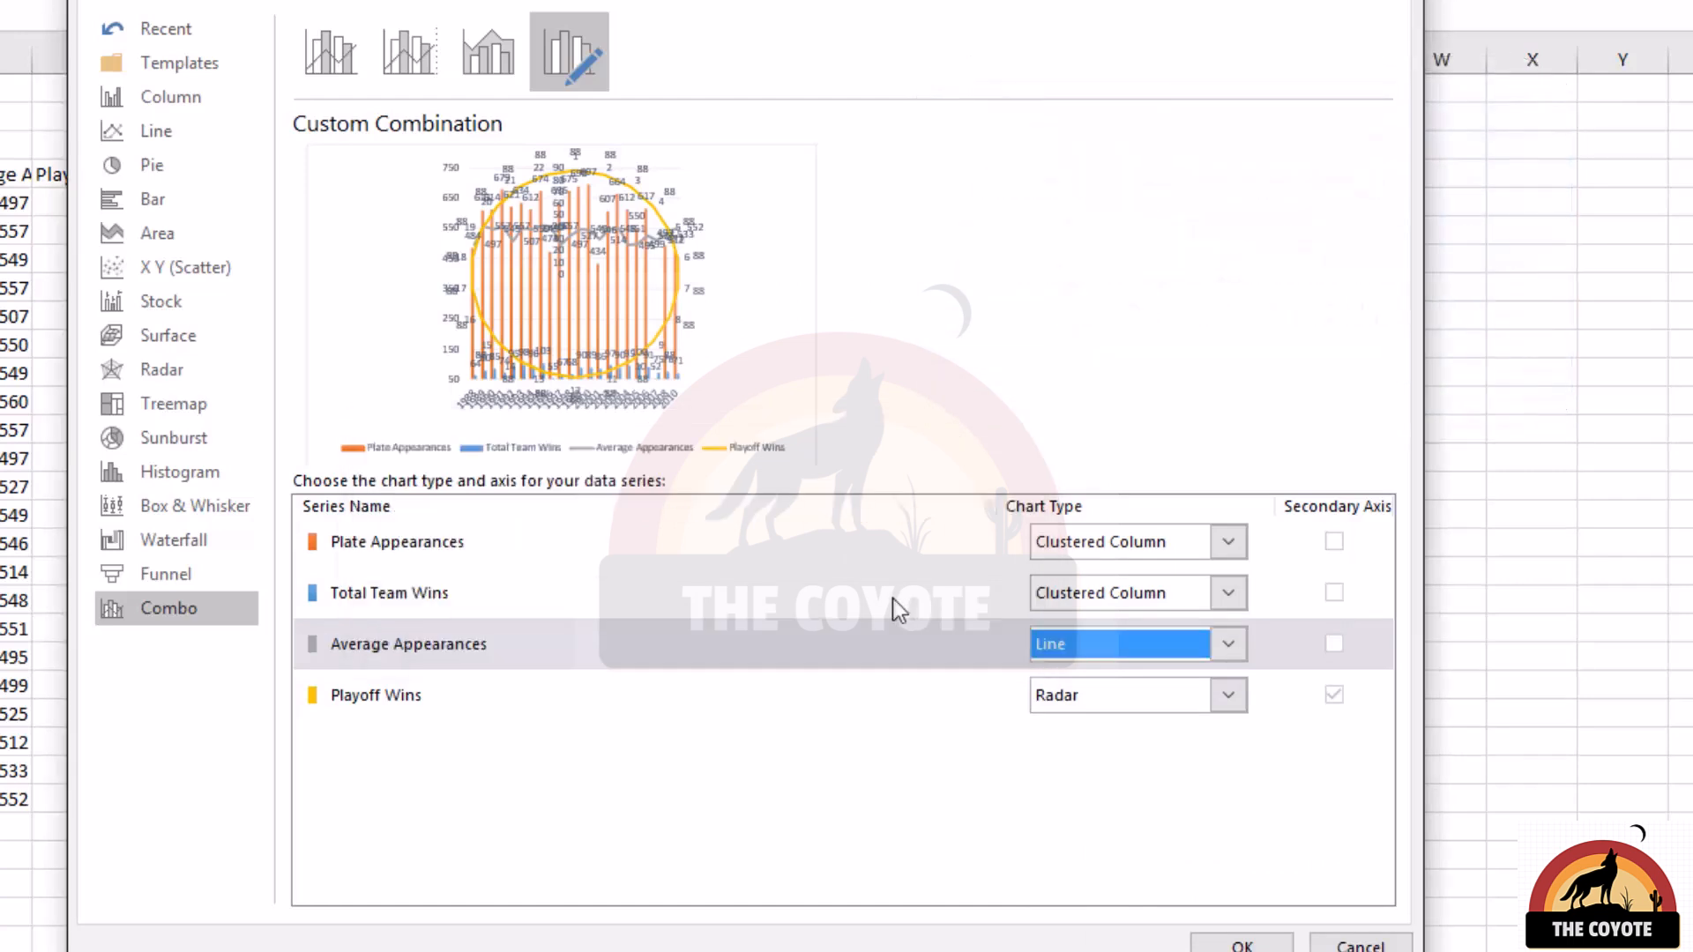